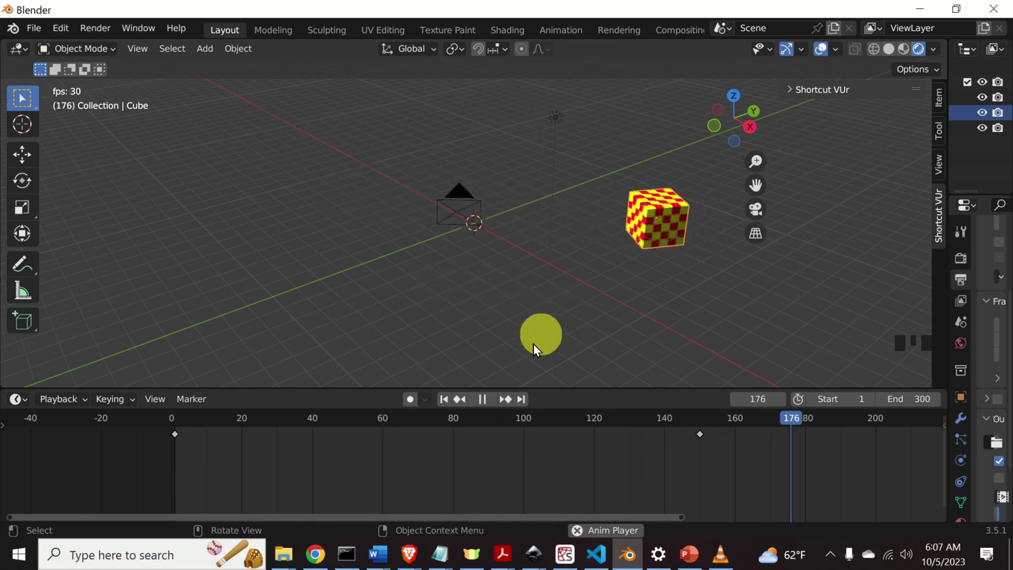
Step: Review the finished cube animation by stopping at the keyframe on frame 150, scrubbing the timeline and replaying it
key("space")
left_click_drag(921, 414, 685, 451)
left_click(295, 206)
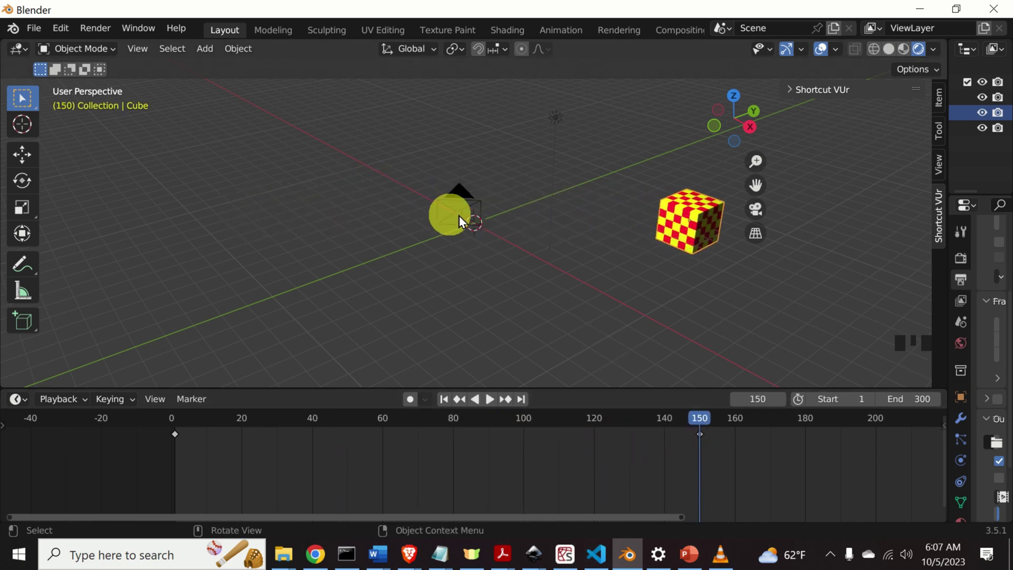
left_click(689, 221)
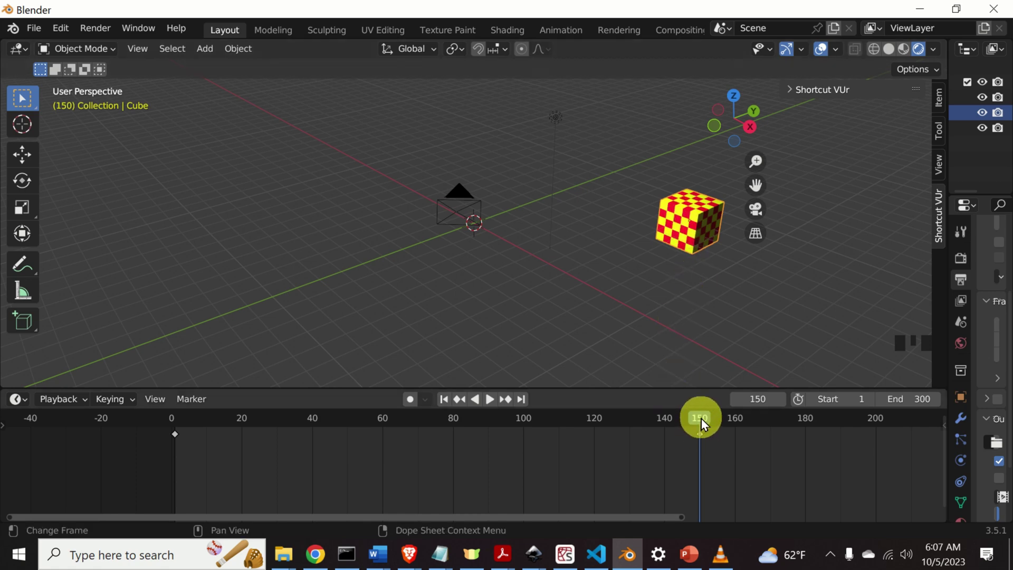
left_click_drag(702, 425, 921, 437)
key("shift+Left")
key("space")
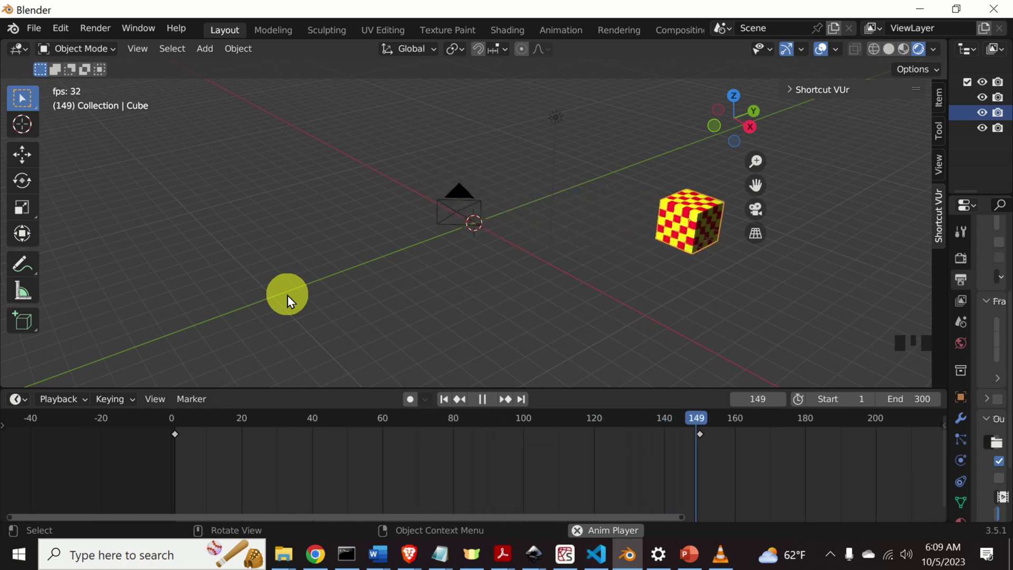
key("Down")
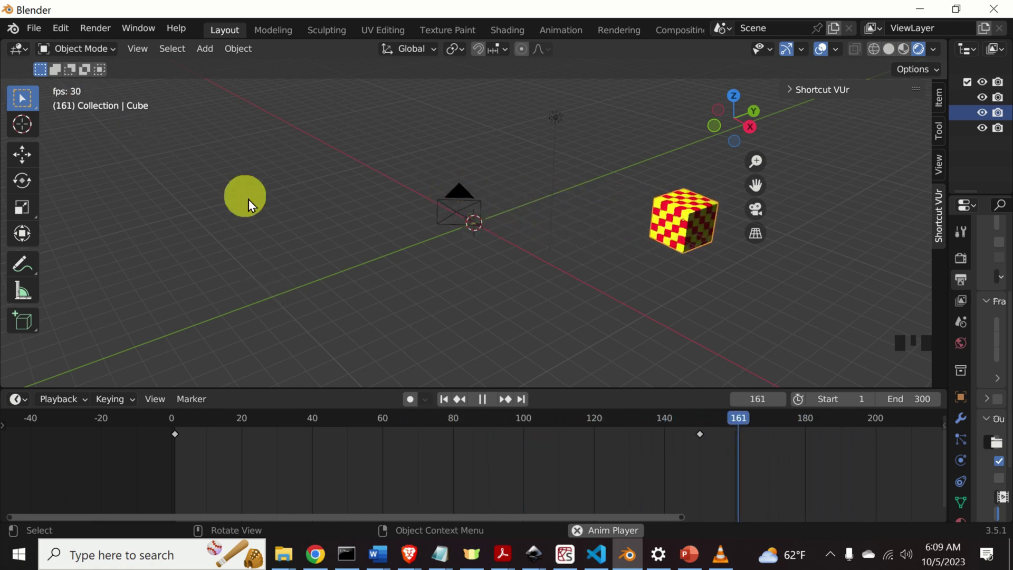
Step: Start a new General file and enlarge the timeline area below the viewport
left_click(37, 31)
mouse_move(65, 45)
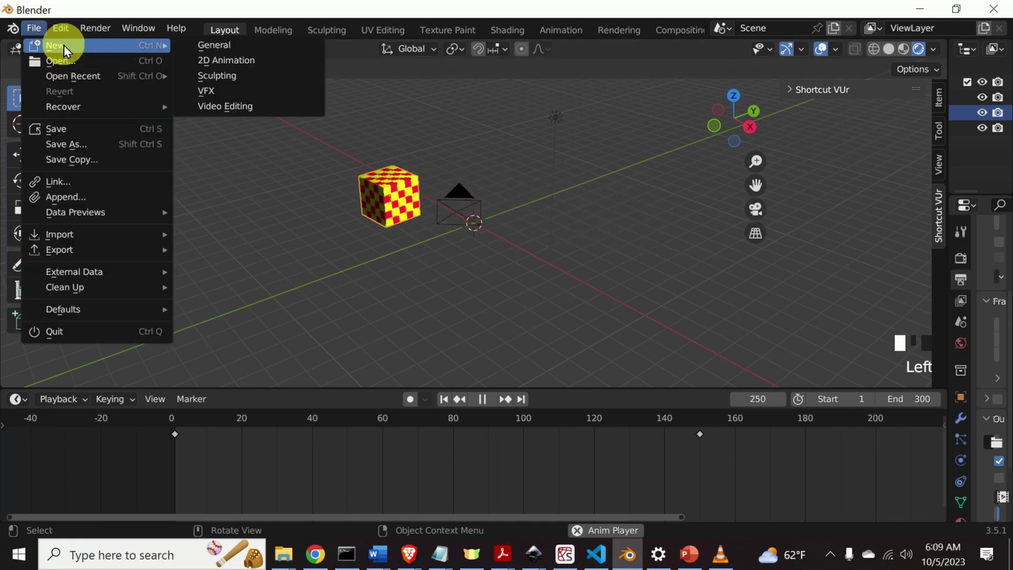
left_click(255, 49)
left_click(535, 305)
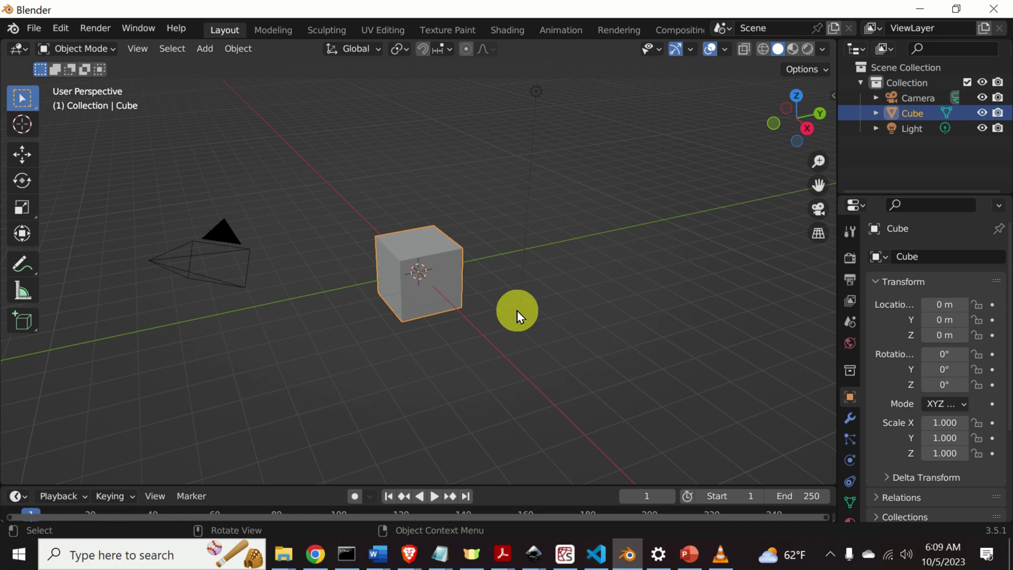
left_click_drag(494, 485, 491, 428)
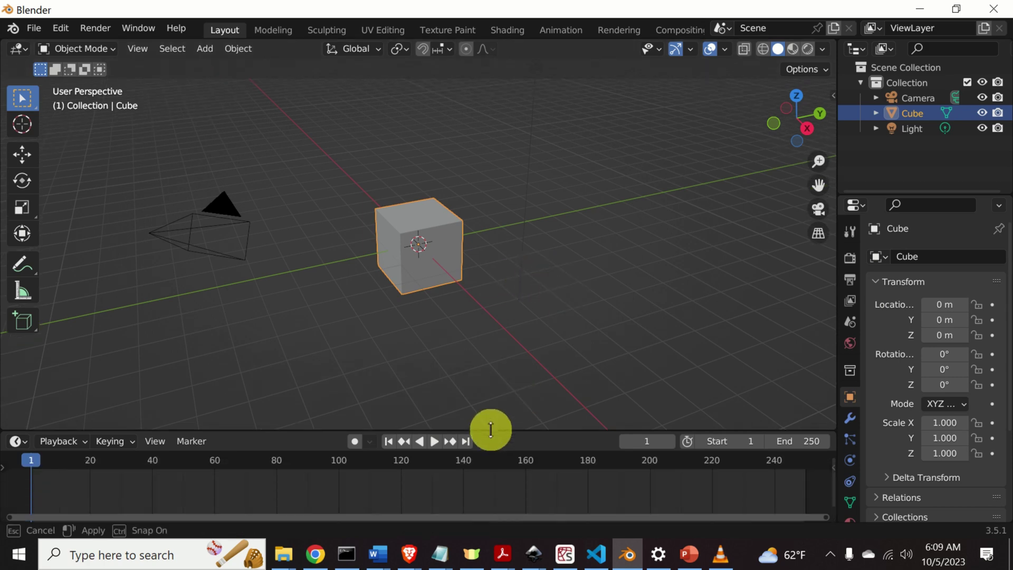
middle_click_drag(593, 250, 552, 273)
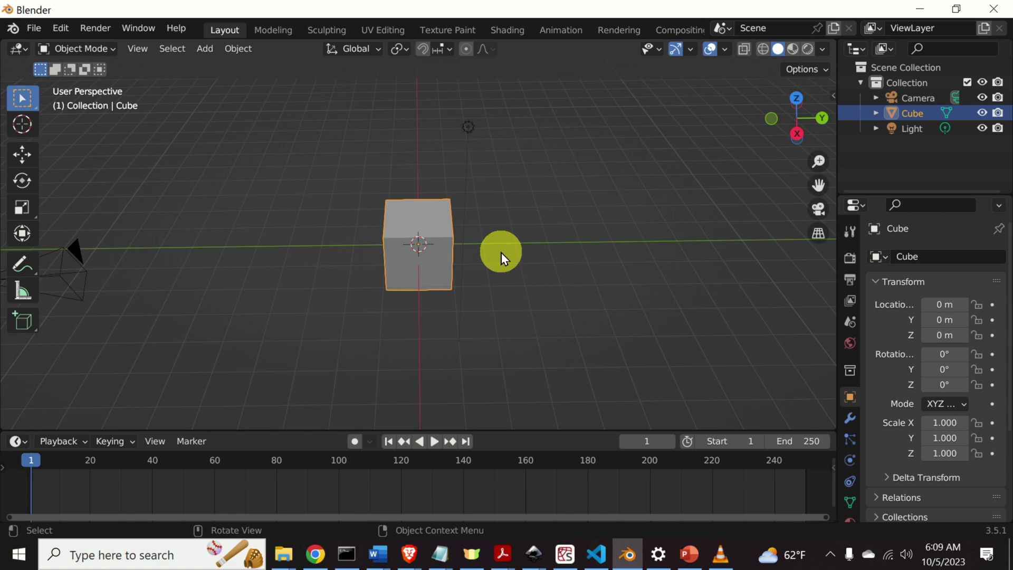
left_click(819, 209)
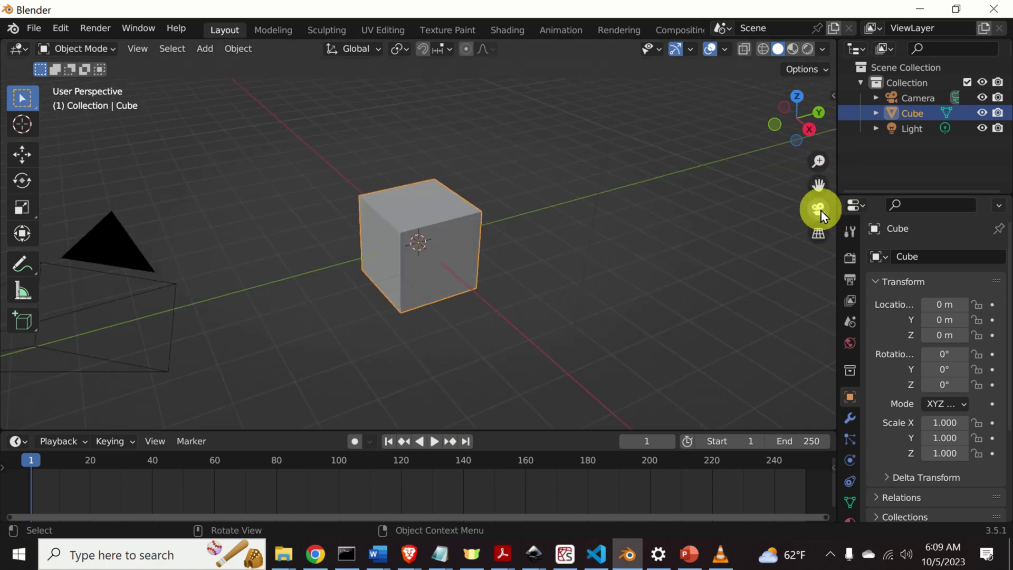
left_click(820, 210)
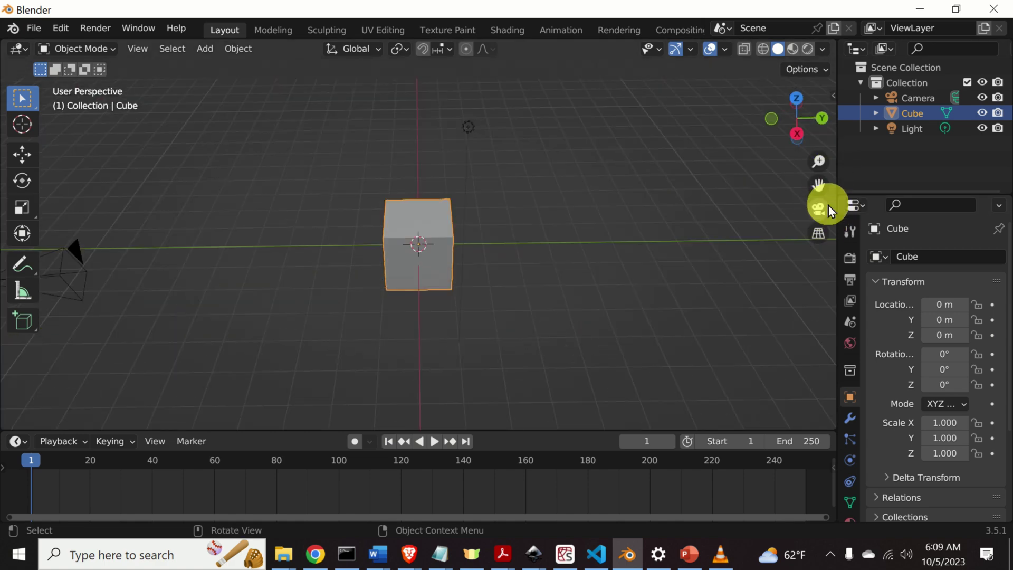
Step: Start the Shortcut VUr input display, test it in the viewport and collapse its settings
key("n")
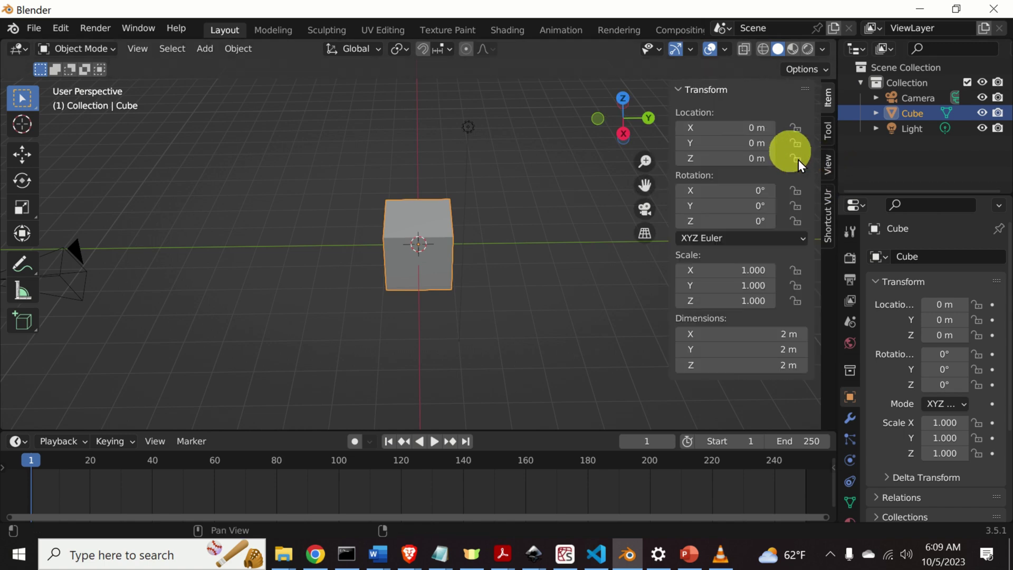
left_click(826, 235)
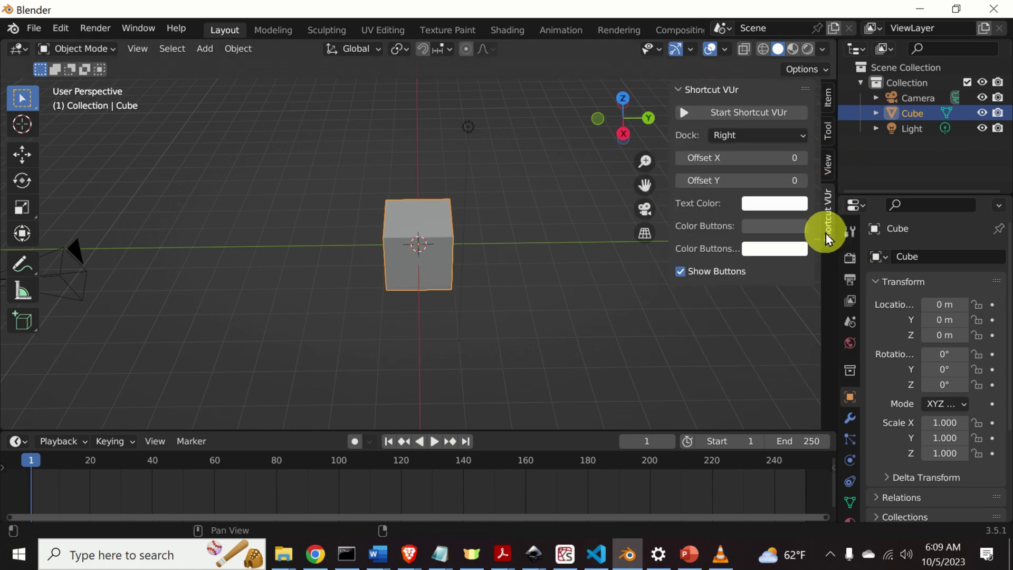
left_click(685, 114)
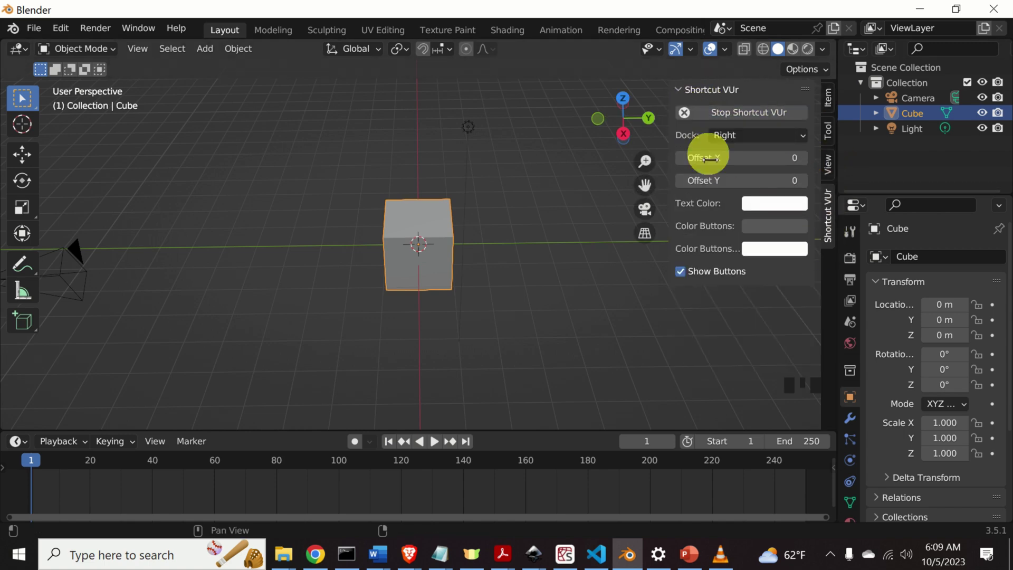
left_click(502, 331)
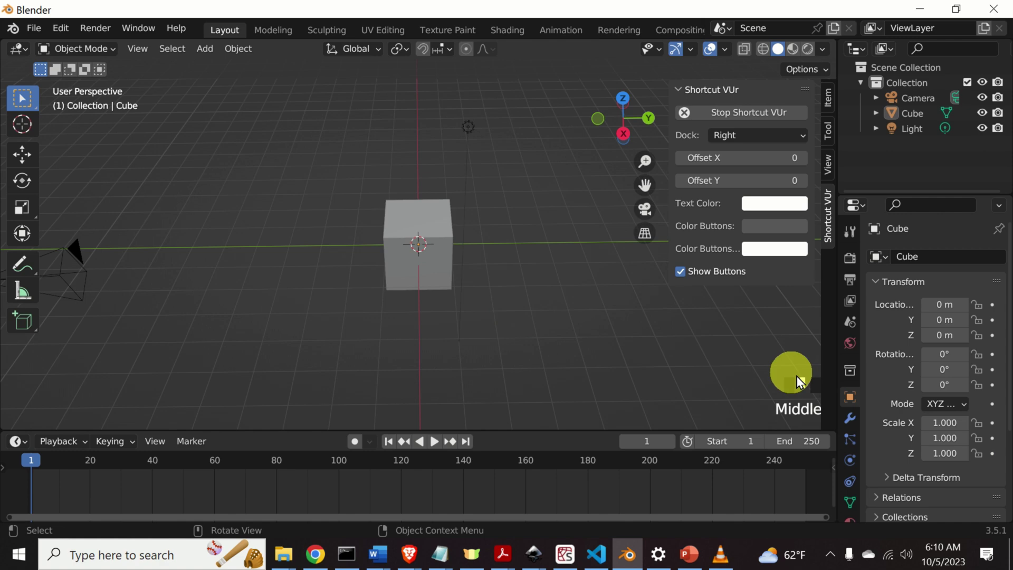
right_click(545, 306)
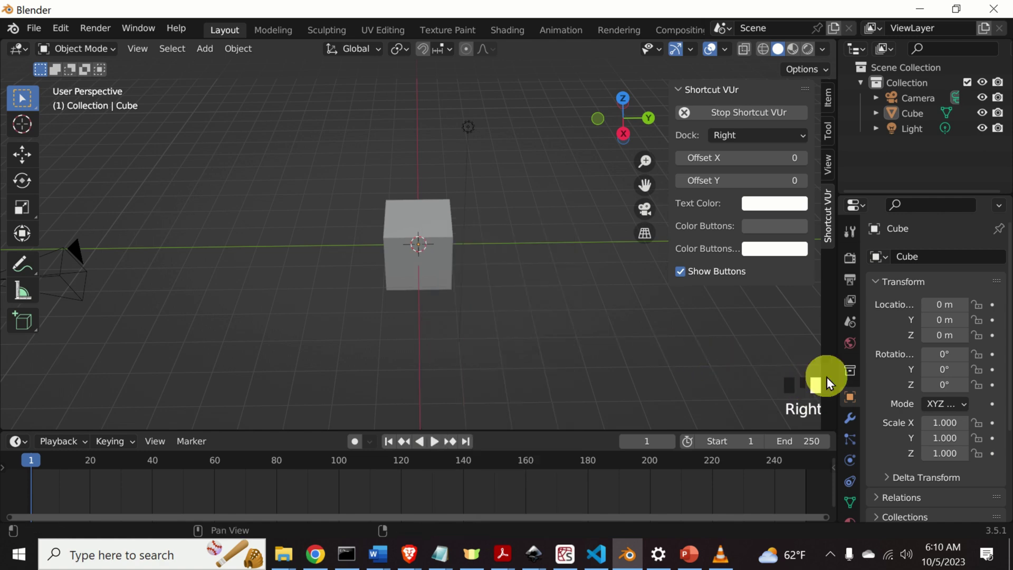
left_click(620, 334)
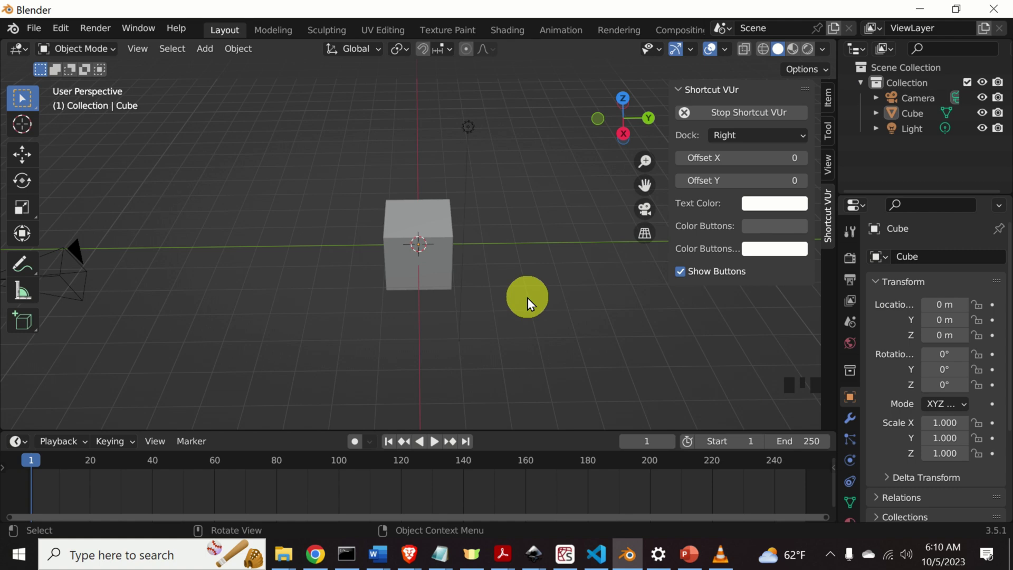
left_click(679, 89)
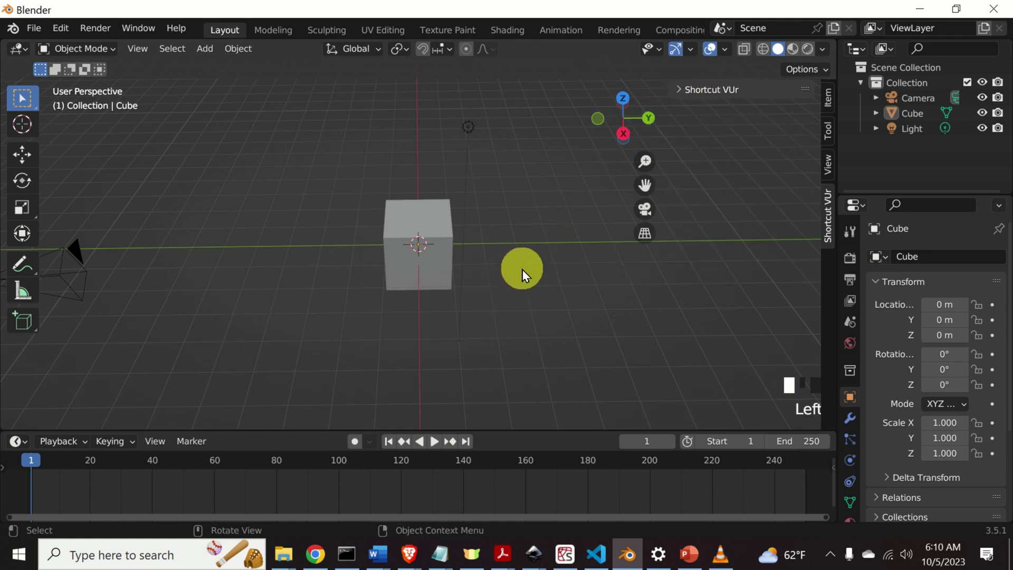
Step: Select the default cube and examine it from different angles and distances
left_click(435, 244)
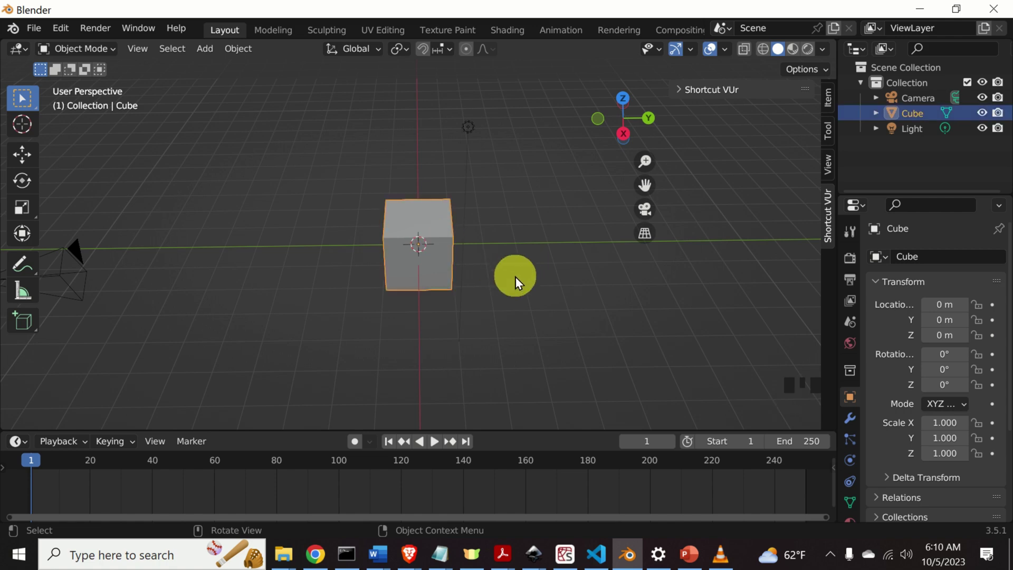
middle_click_drag(513, 268, 487, 291, "shift")
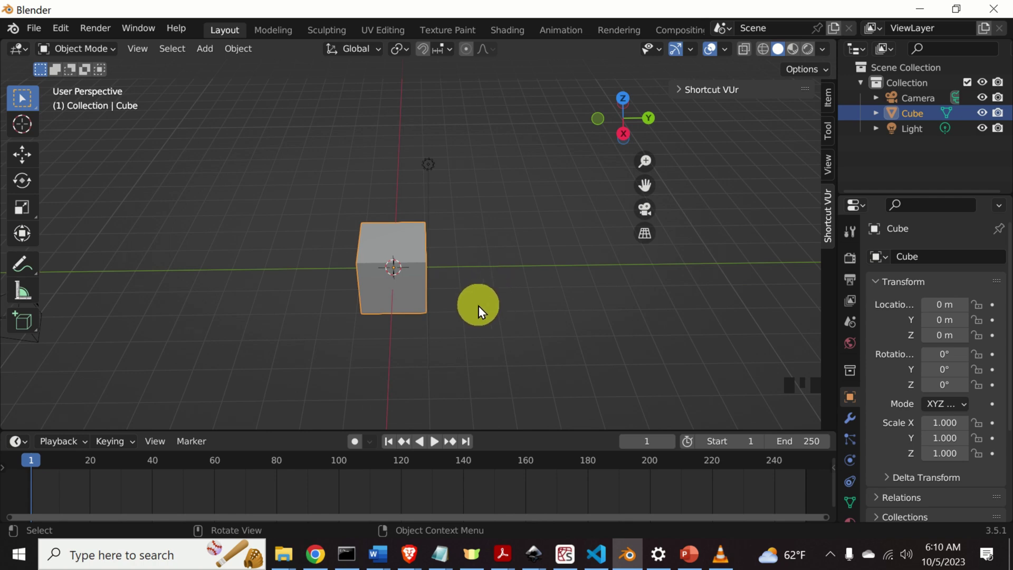
middle_click_drag(480, 305, 450, 316)
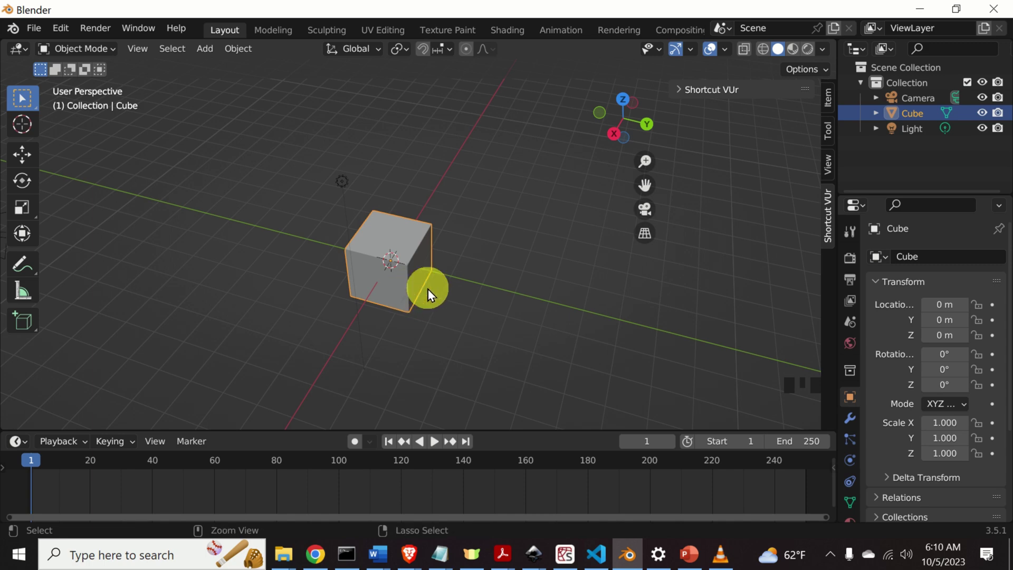
middle_click_drag(382, 292, 402, 315, "ctrl")
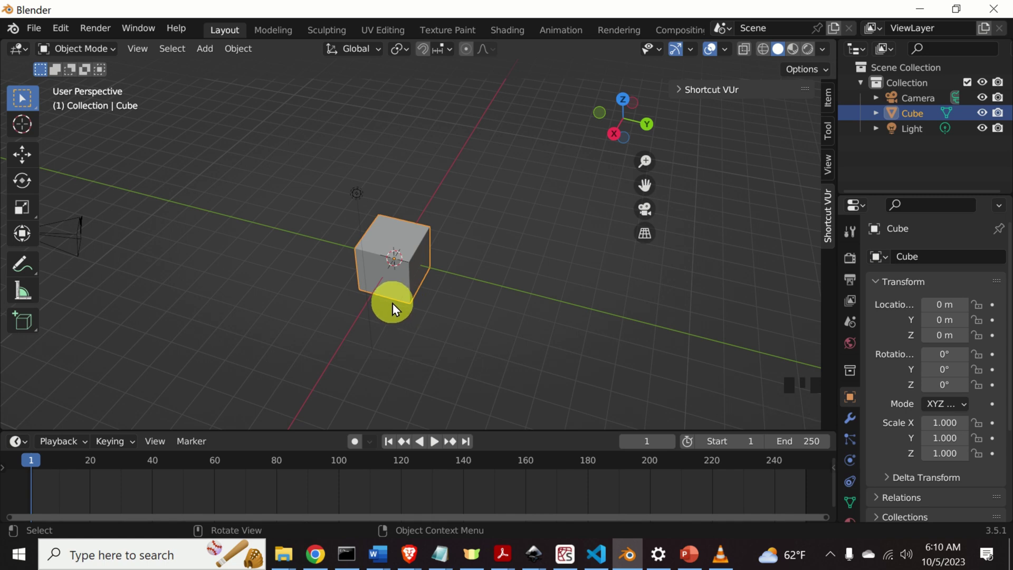
scroll(394, 304, "up", 3)
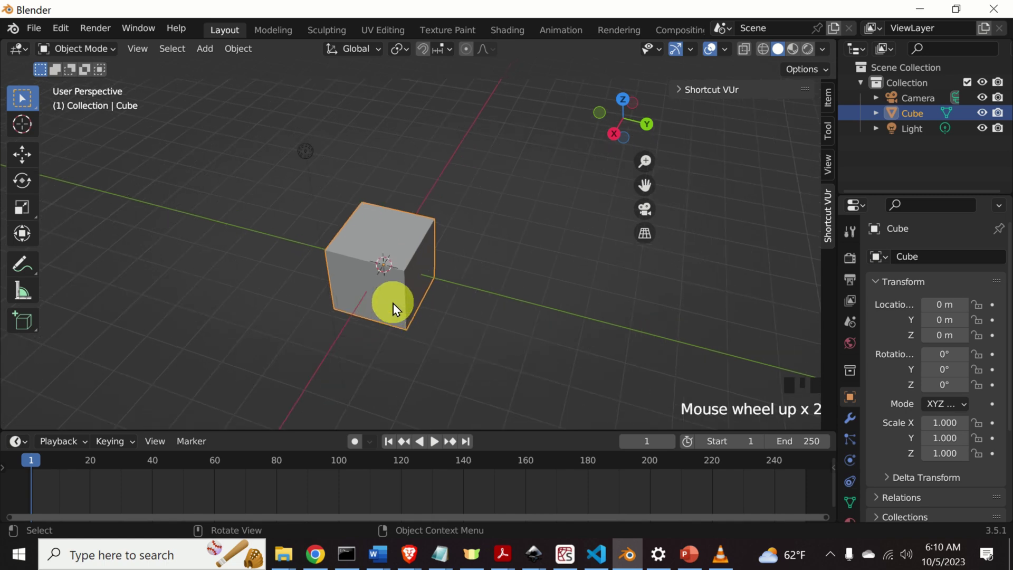
scroll(393, 303, "down", 3)
scroll(394, 306, "up", 3)
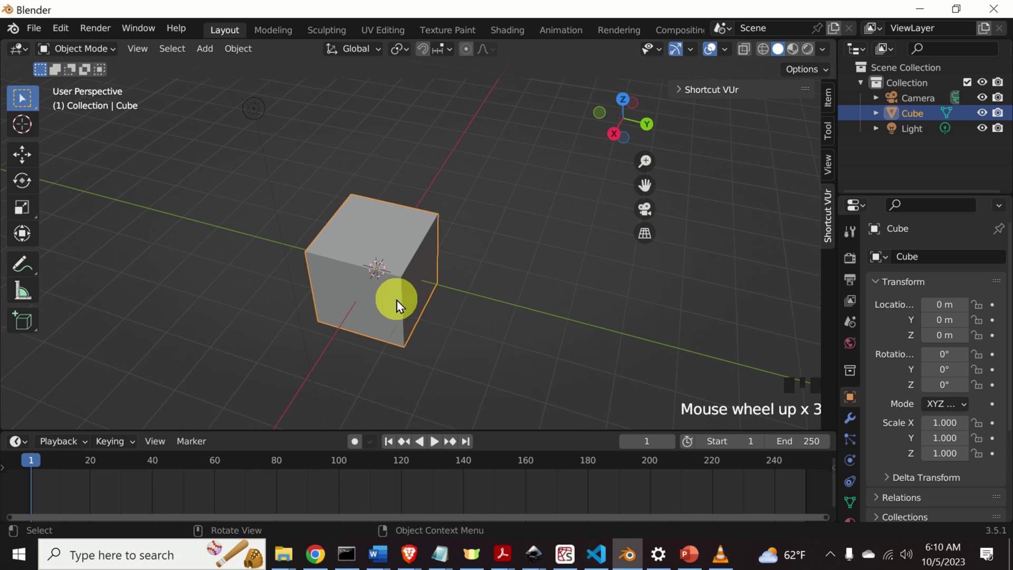
scroll(397, 304, "down", 3)
scroll(397, 305, "up", 3)
scroll(397, 305, "down", 2)
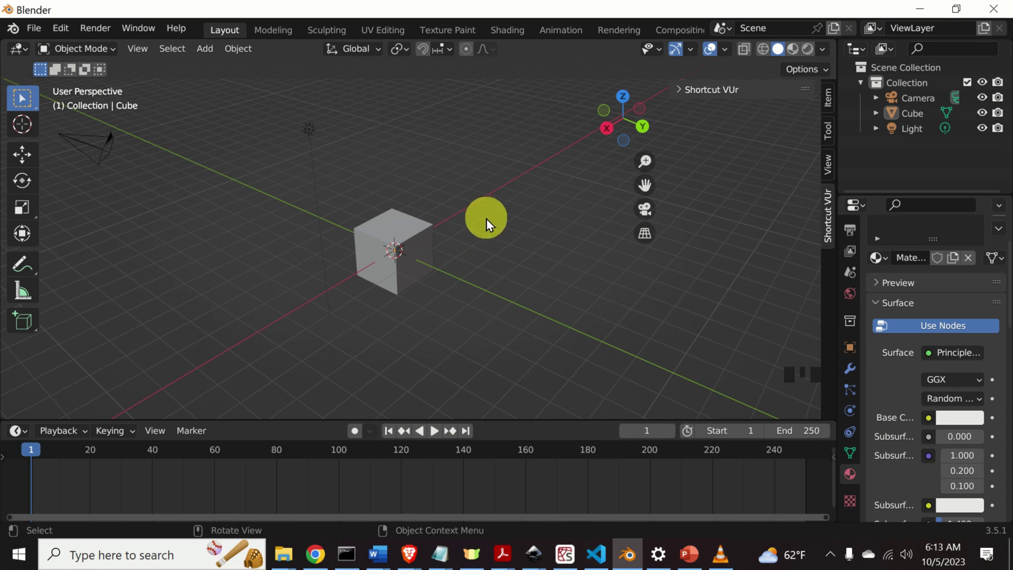
Step: Switch the viewport to Rendered shading and assign a Checker Texture to the cube material's base color
left_click(808, 48)
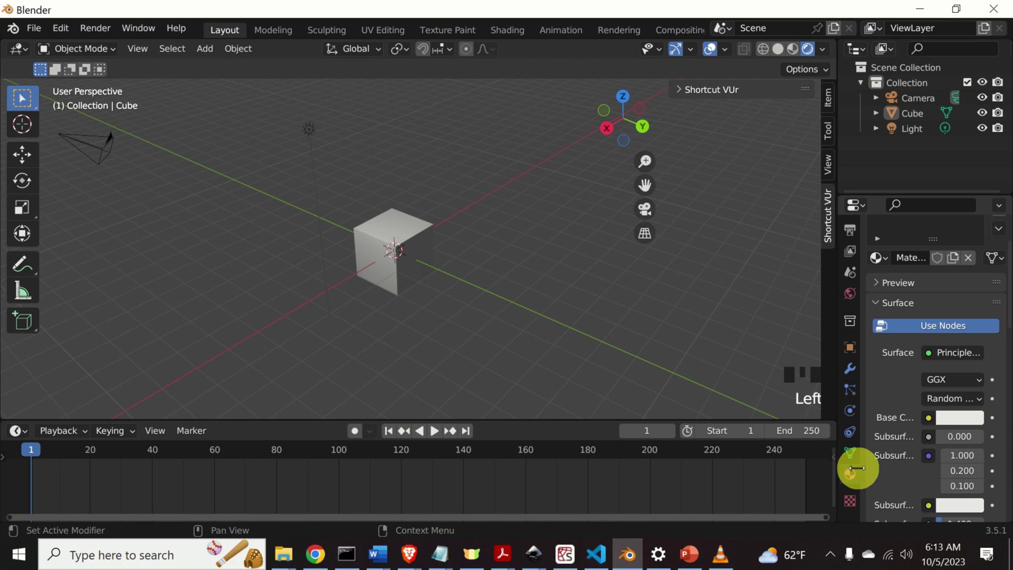
left_click(929, 419)
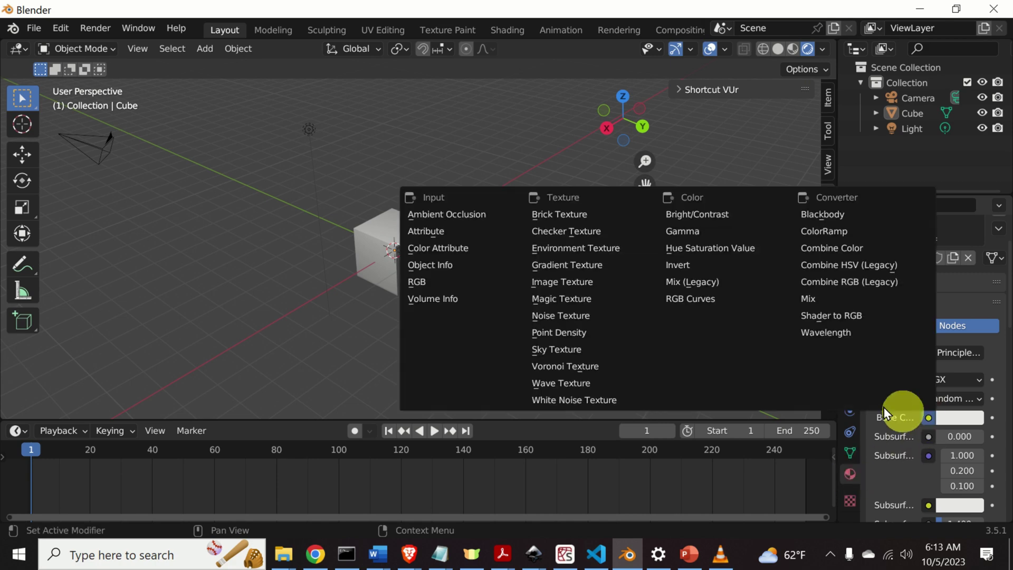
left_click(576, 235)
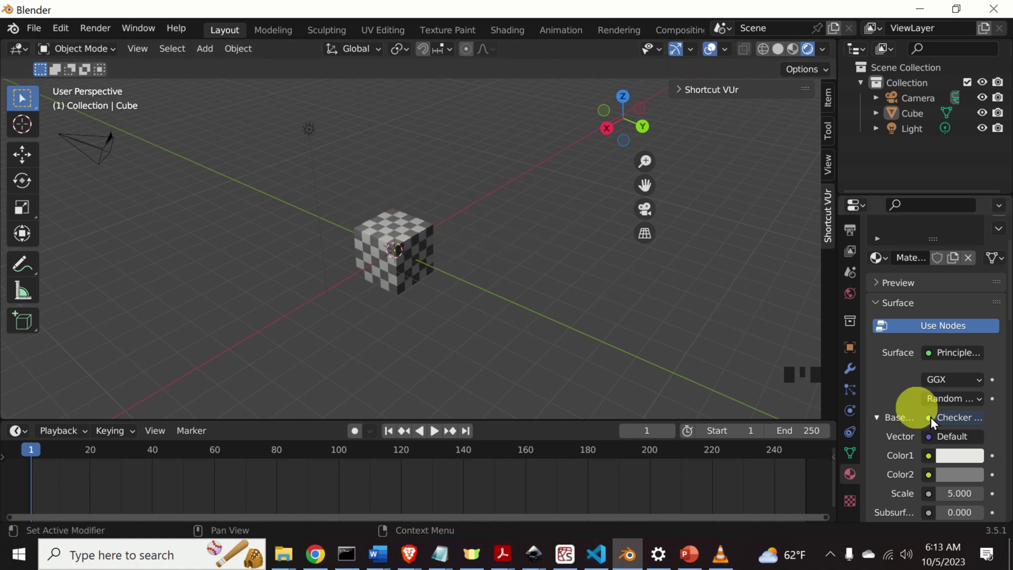
Step: Set the checker texture's Color1 to bright yellow and its Color2 to red
left_click(964, 454)
left_click_drag(973, 253, 475, 237)
left_click_drag(901, 294, 604, 321)
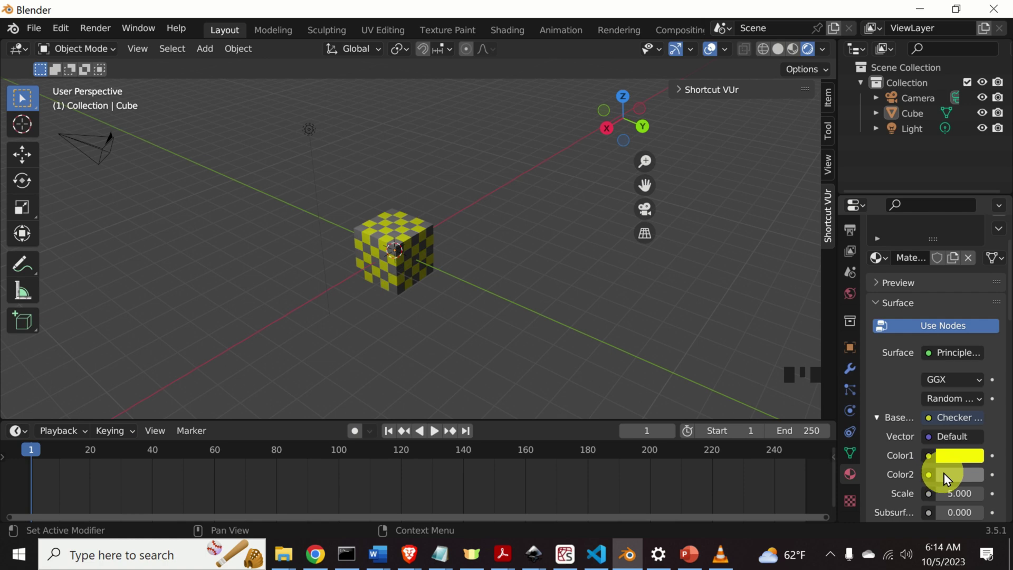
left_click(962, 475)
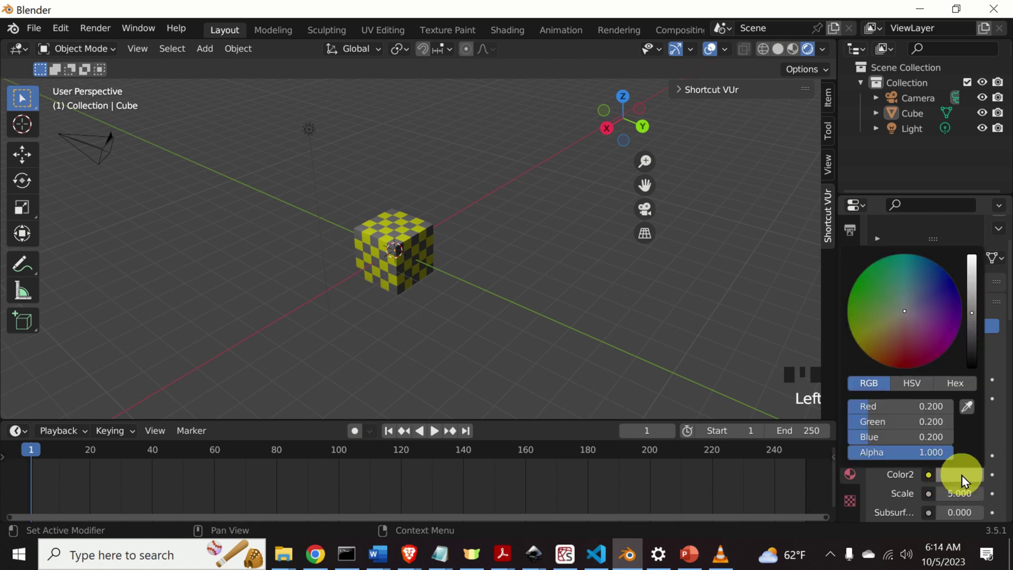
left_click_drag(972, 311, 464, 261)
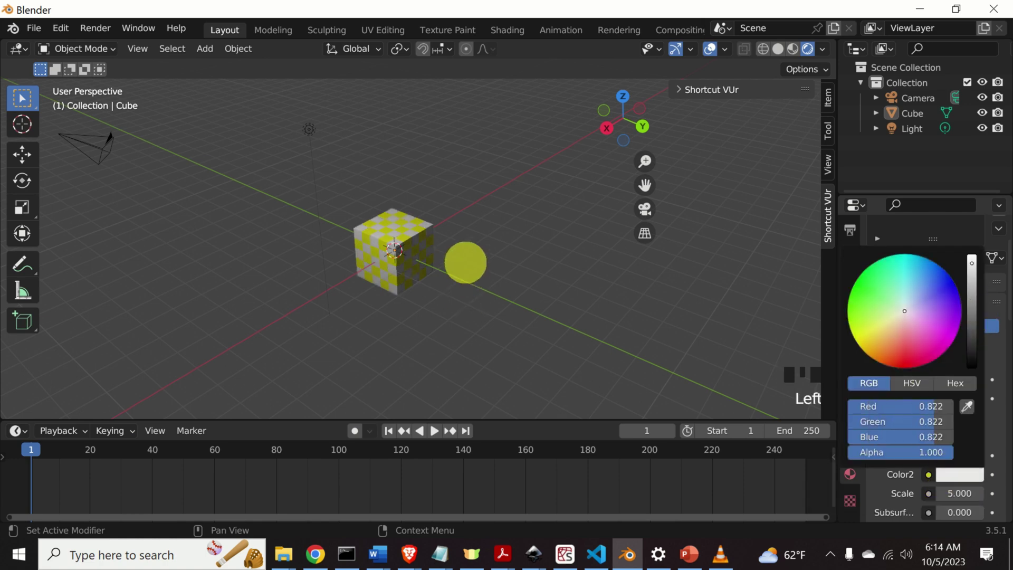
left_click(906, 312)
left_click_drag(905, 311, 402, 245)
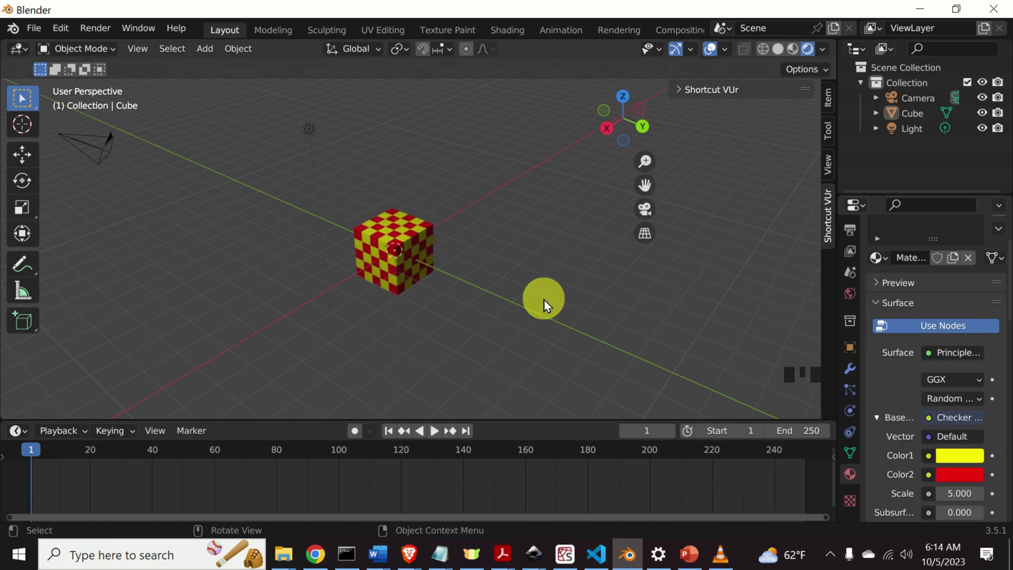
Step: Switch the viewport to Material Preview shading and enlarge the timeline area further
left_click(793, 48)
middle_click_drag(607, 254, 439, 236)
middle_click_drag(381, 200, 295, 317)
left_click_drag(256, 421, 281, 352)
left_click(61, 347)
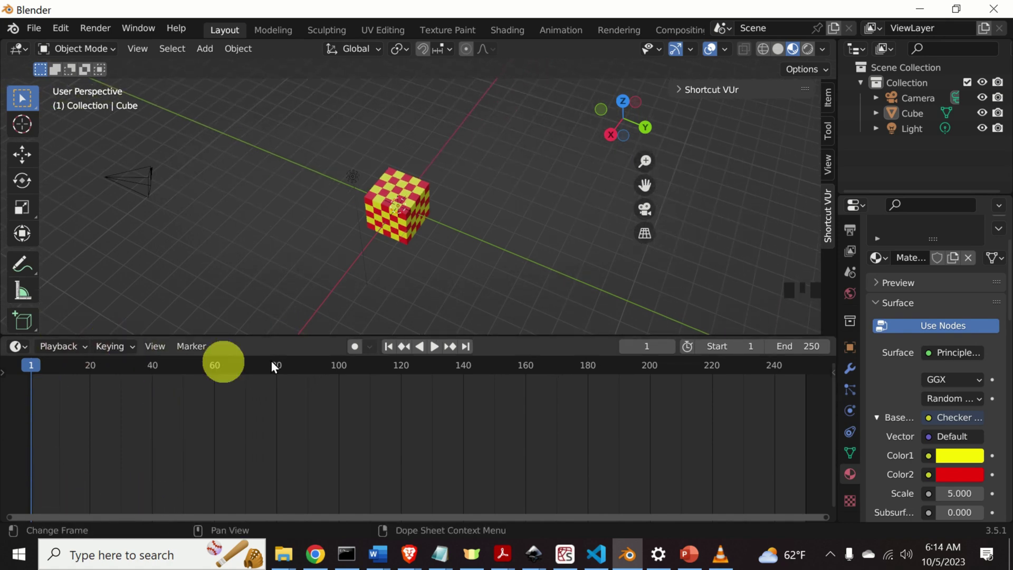
Step: Select the cube with the Transform tool and move it freely from the world origin to beside the camera
scroll(420, 269, "down", 2)
middle_click_drag(407, 259, 416, 247)
left_click(30, 235)
left_click(423, 206)
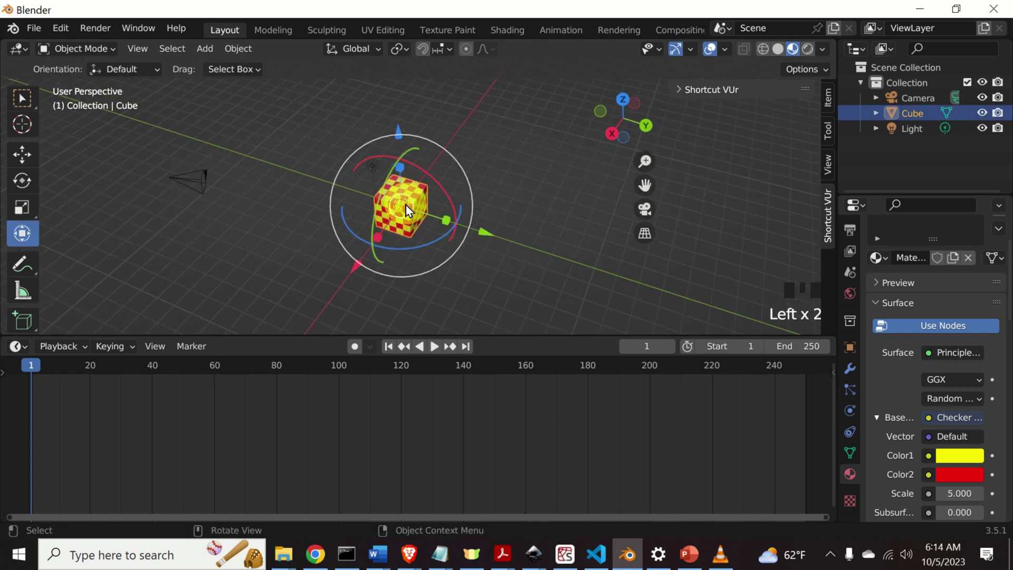
left_click(402, 208)
left_click_drag(403, 208, 271, 269)
middle_click_drag(281, 270, 310, 278)
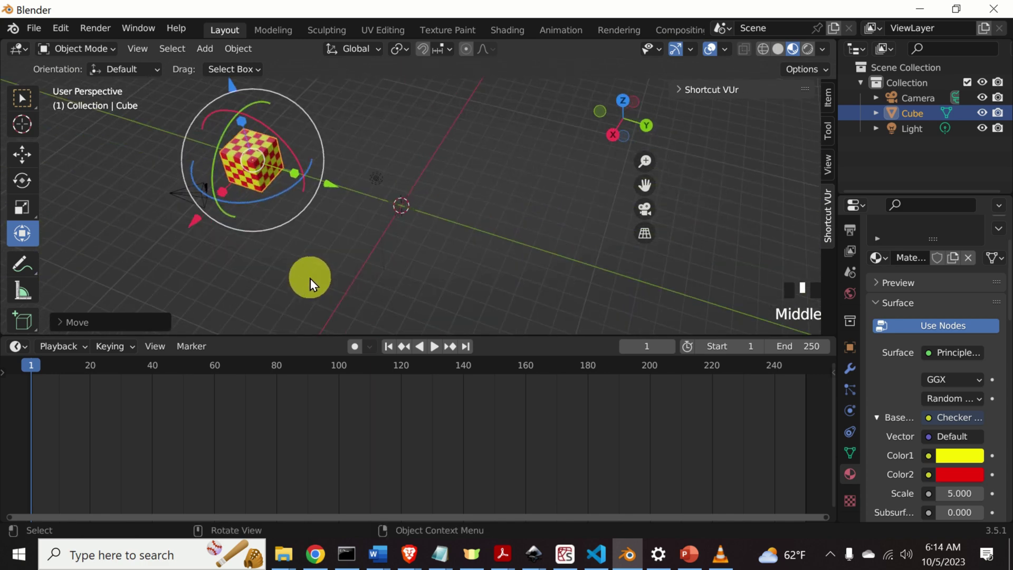
Step: Insert a Location keyframe for the cube at frame 1
left_click(33, 368)
left_click_drag(31, 367, 31, 366)
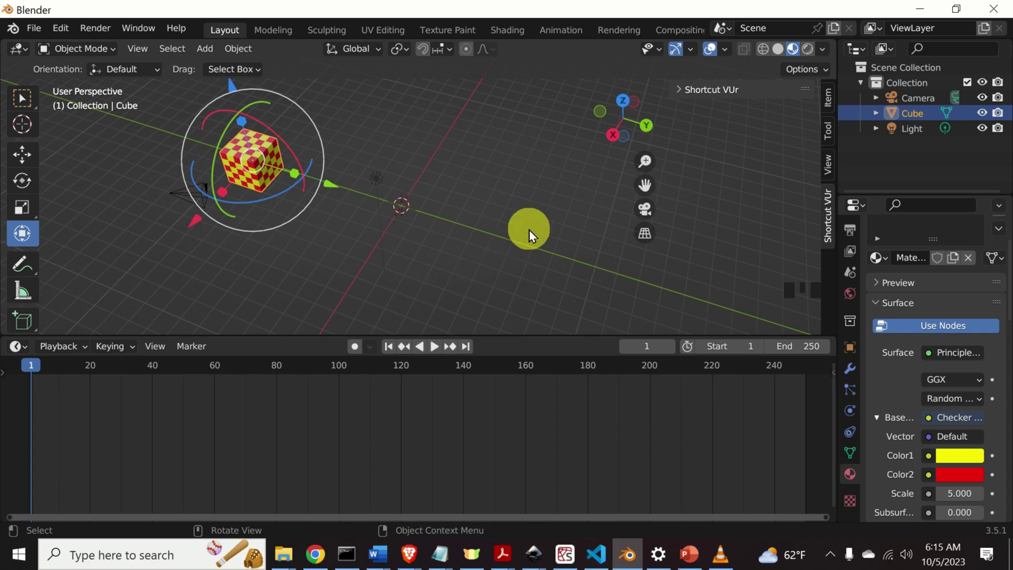
key("i")
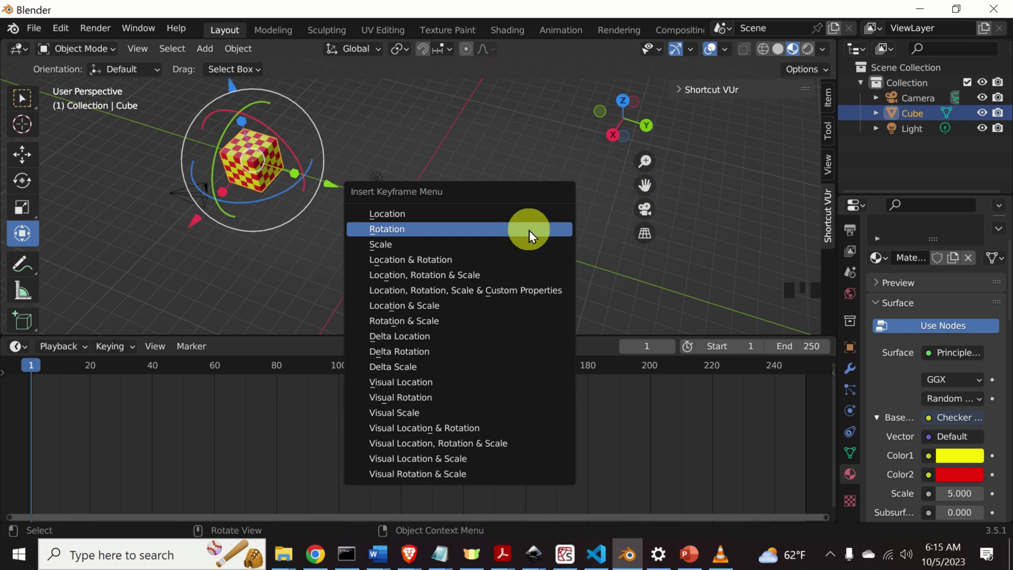
left_click(474, 215)
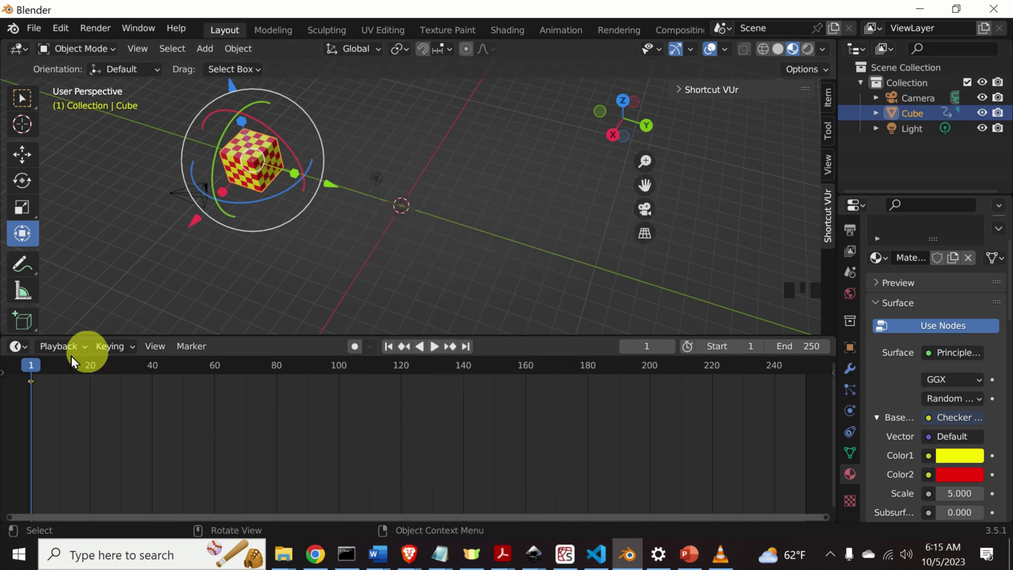
Step: Scrub a few frames away from frame 1 and back to inspect the cube's first keyframe
mouse_move(43, 363)
left_mouse_down()
mouse_move(30, 363)
mouse_move(36, 369)
left_mouse_up()
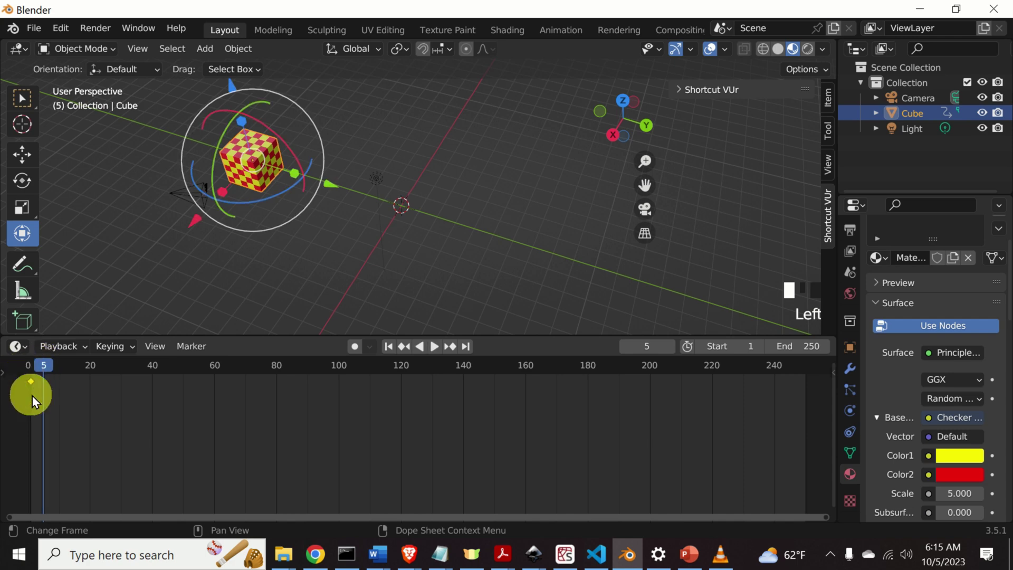
left_click(30, 380)
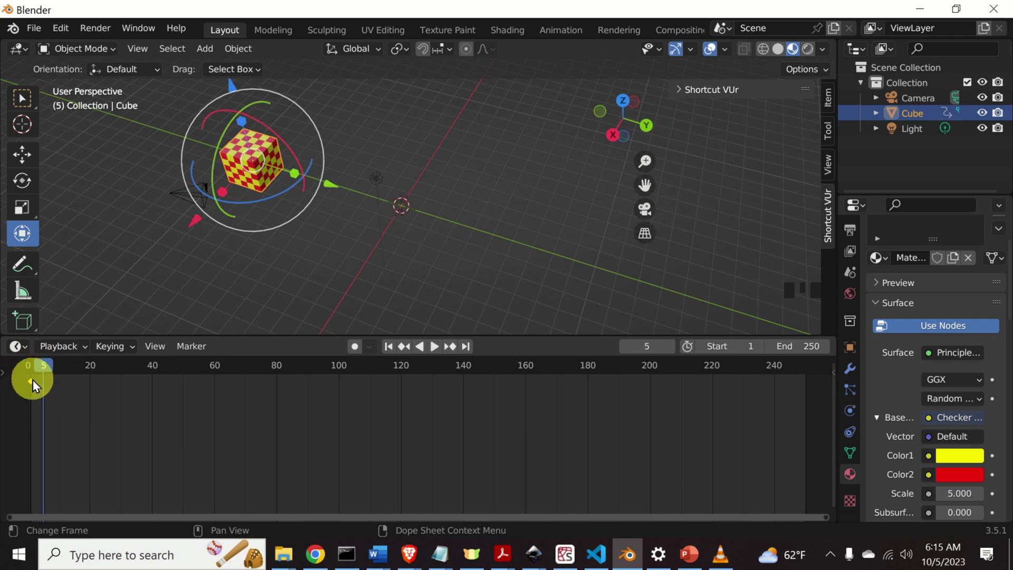
mouse_move(40, 366)
left_mouse_down()
mouse_move(28, 365)
mouse_move(38, 367)
left_mouse_up()
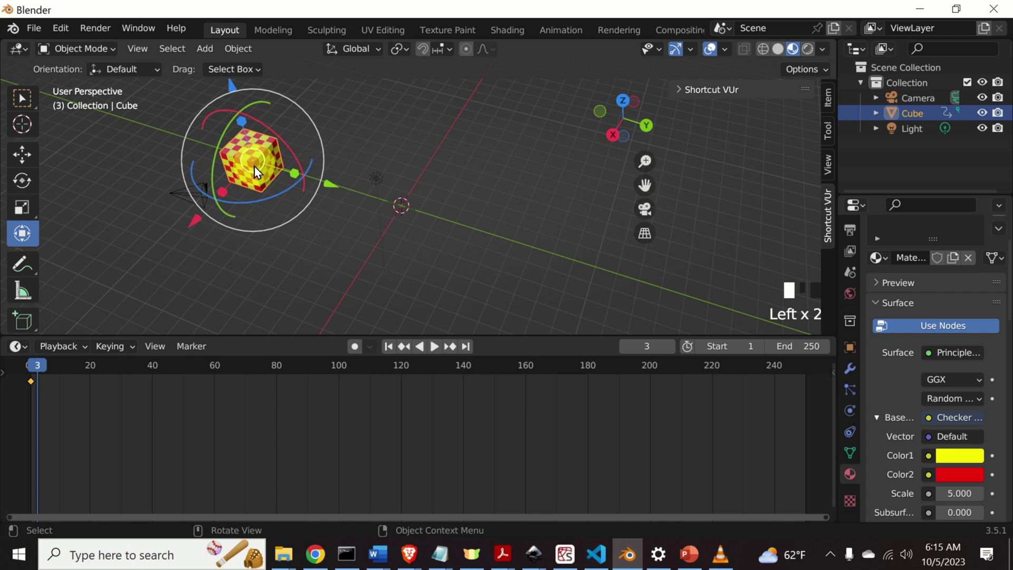
left_click_drag(38, 362, 32, 363)
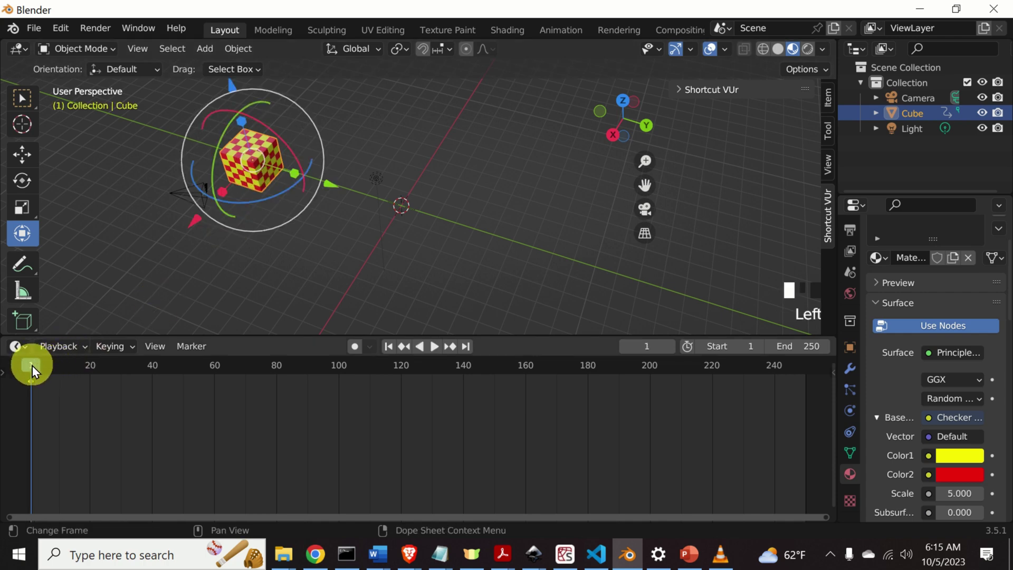
Step: At frame 150, move the cube freely to the opposite side of the world origin from the camera and insert a Location keyframe
left_click_drag(32, 365, 496, 395)
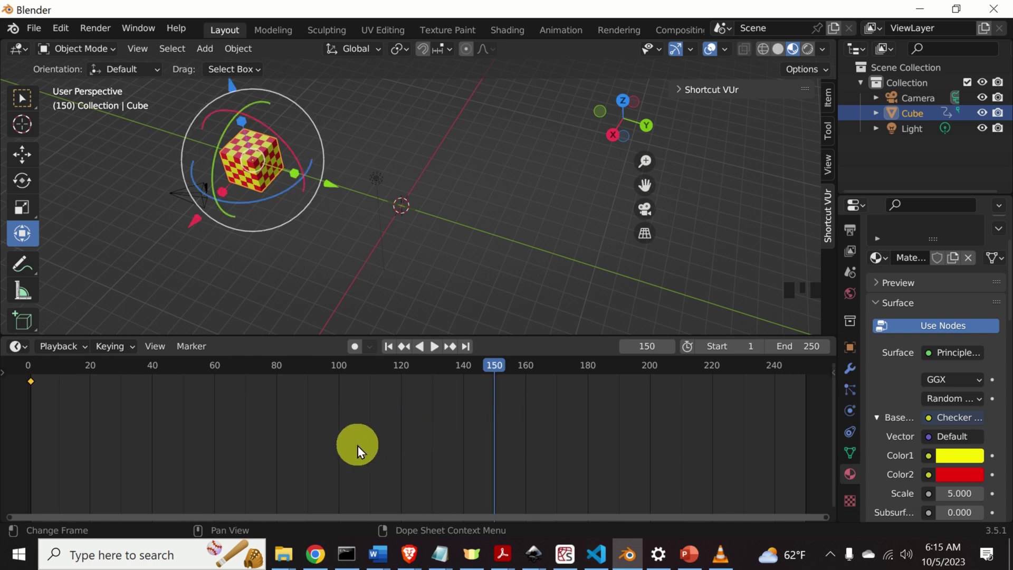
left_click(23, 234)
left_click_drag(251, 159, 524, 182)
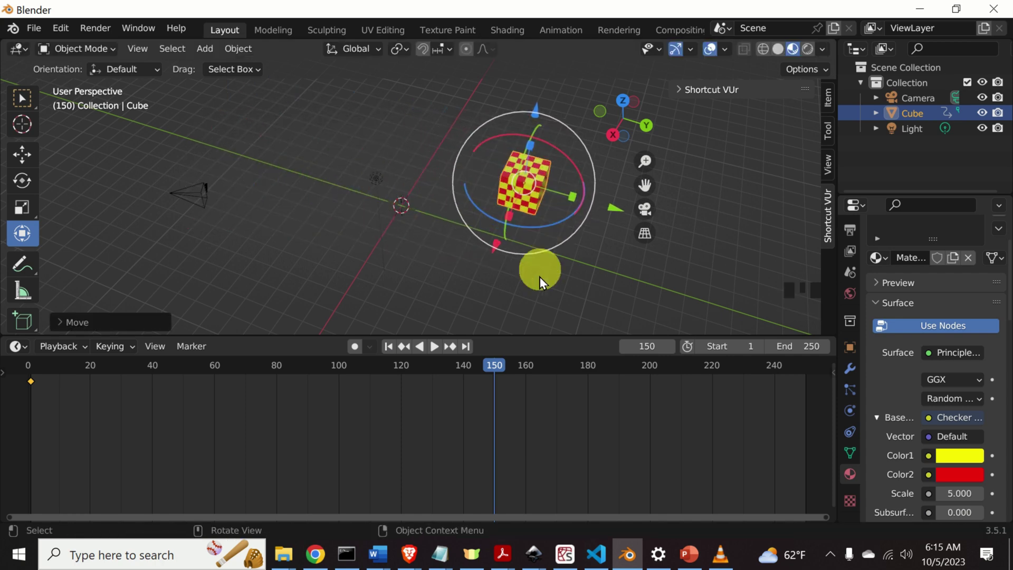
key("i")
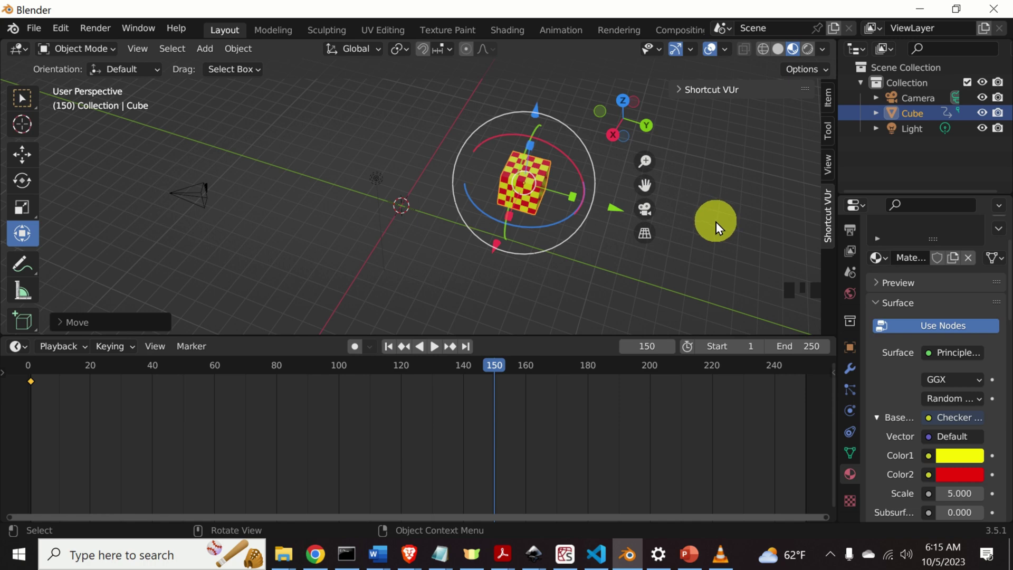
key("i")
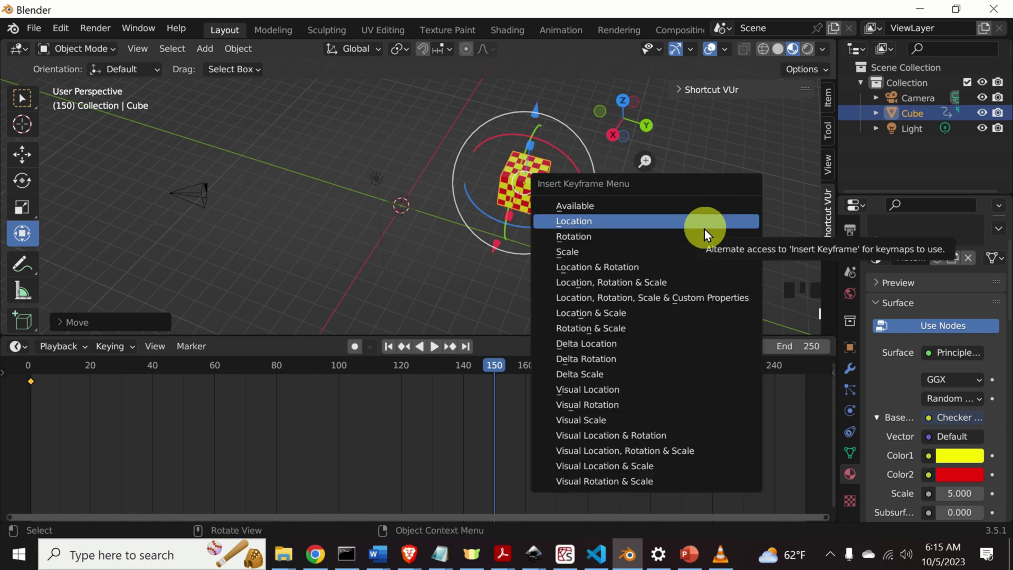
left_click(697, 228)
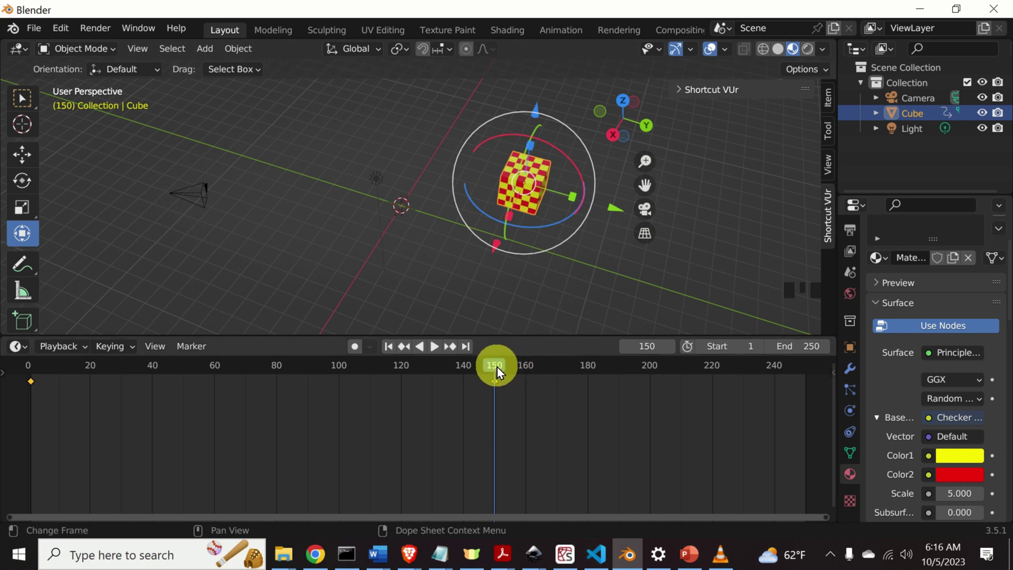
Step: Scrub back through the cube's movement to frame 1 and insert a Rotation keyframe there
left_click_drag(497, 372, 30, 387)
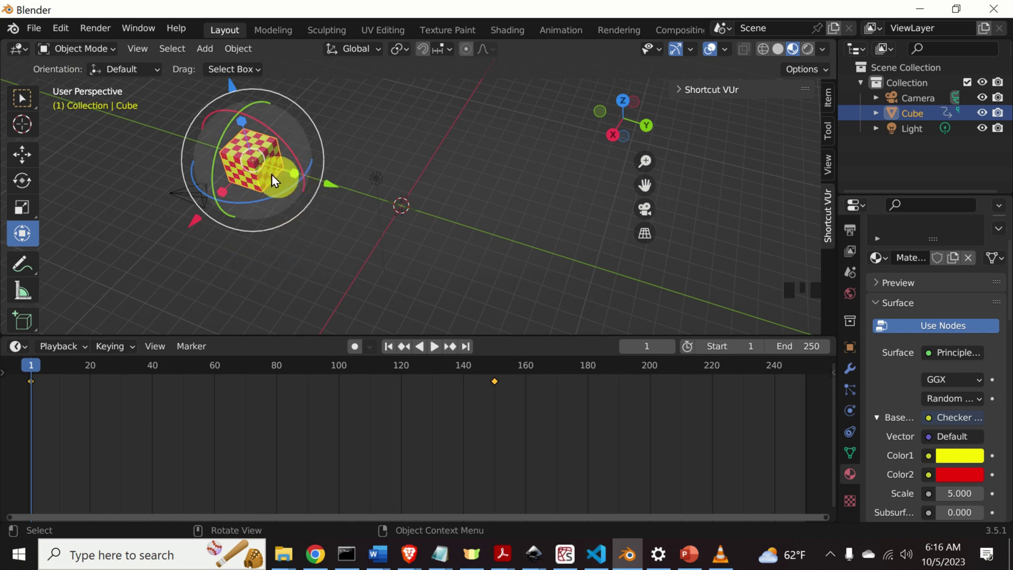
key("space")
left_click(33, 366)
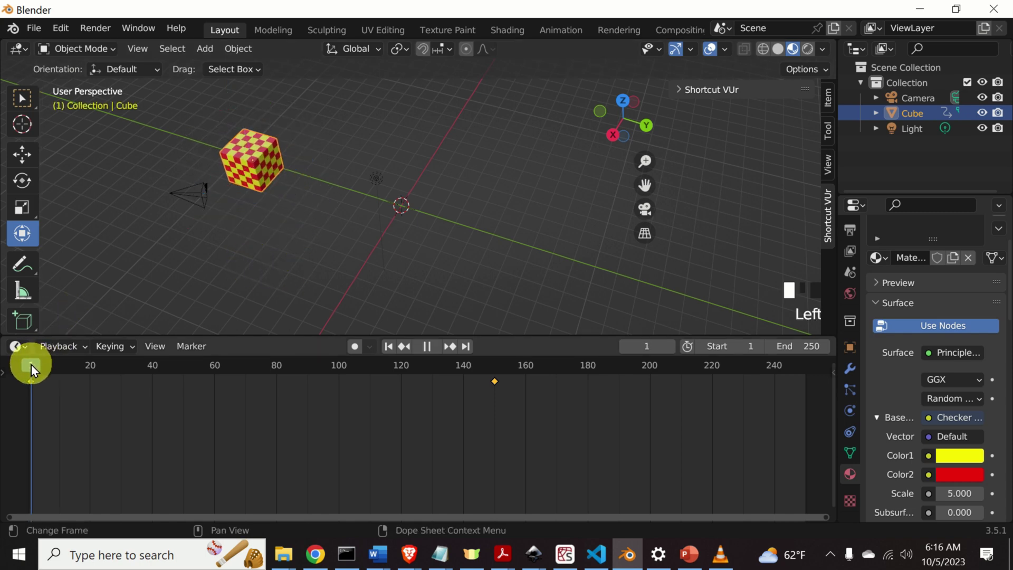
key("space")
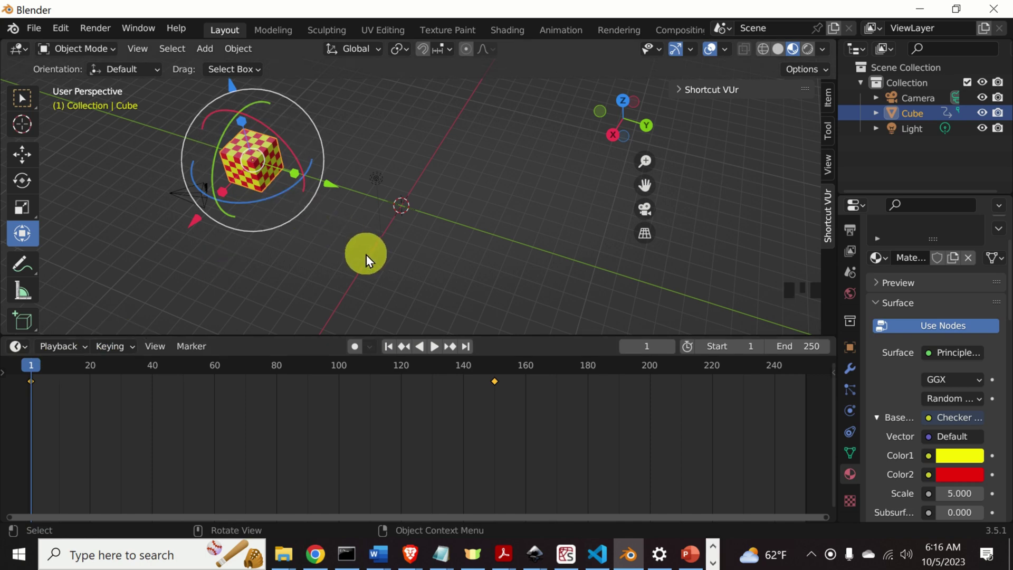
key("i")
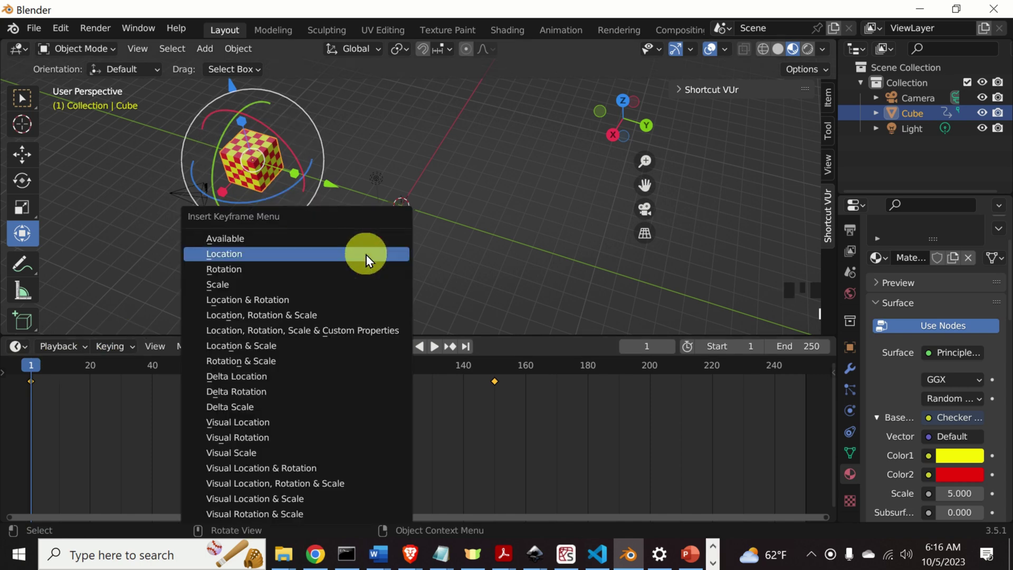
left_click(299, 269)
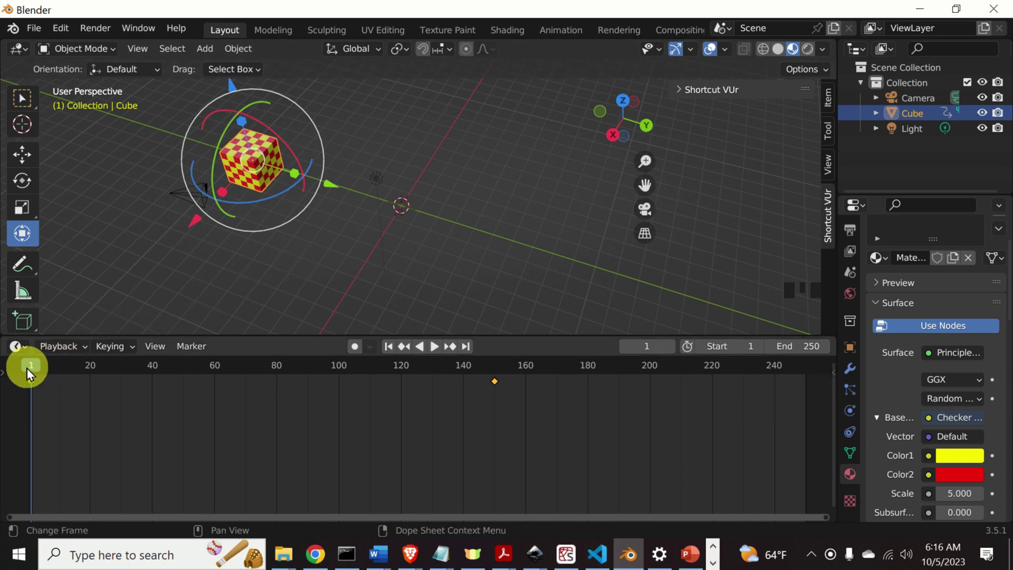
Step: At frame 150, rotate the cube 360° about the global Z axis and insert a Rotation keyframe
left_click_drag(31, 366, 493, 395)
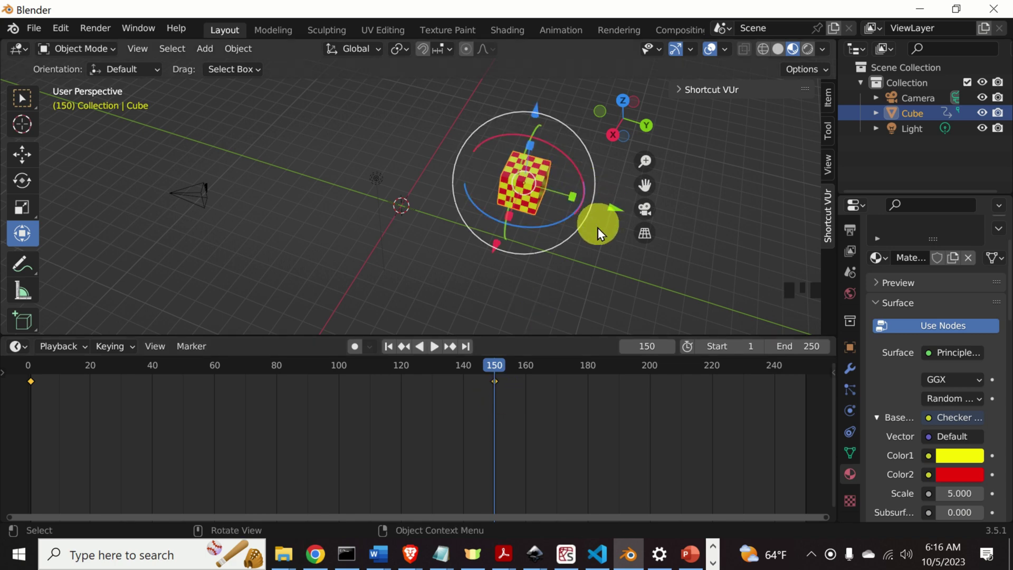
key("r")
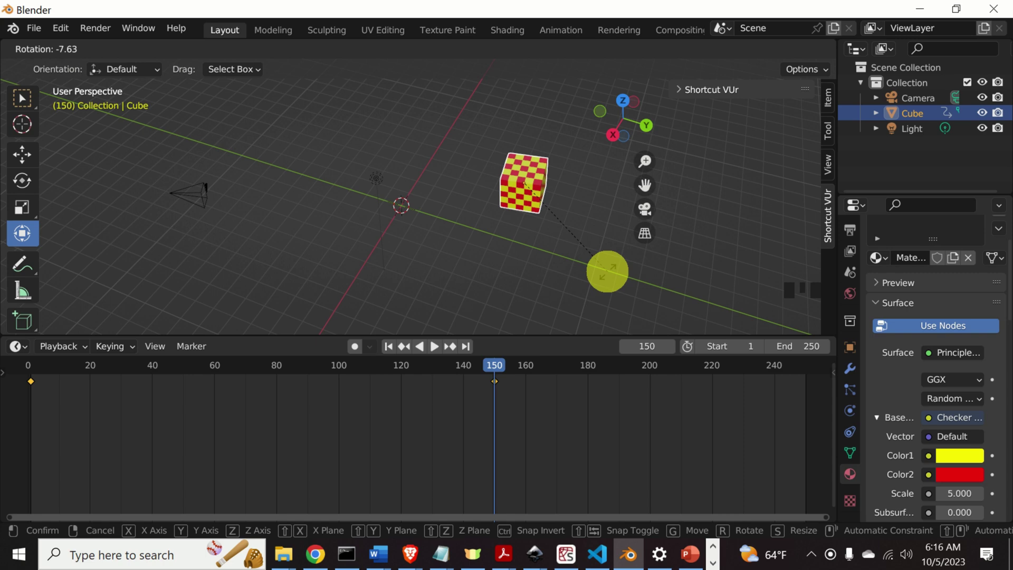
key("z")
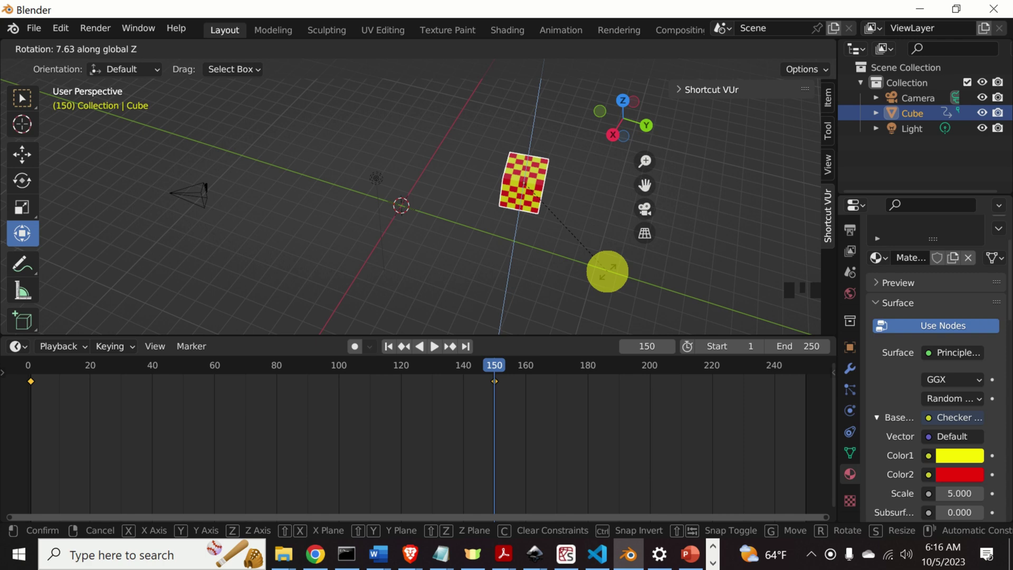
type("360")
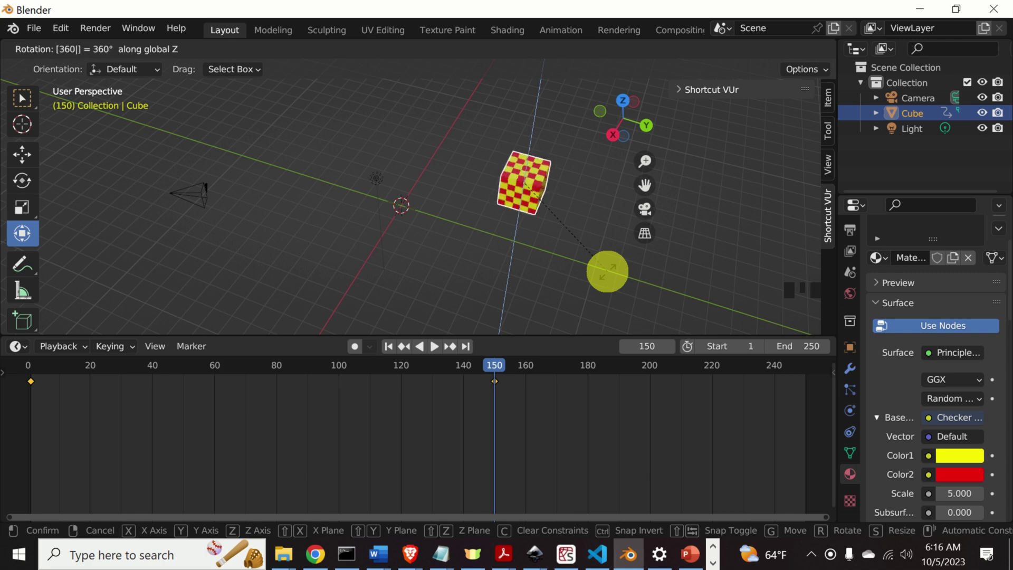
key("Return")
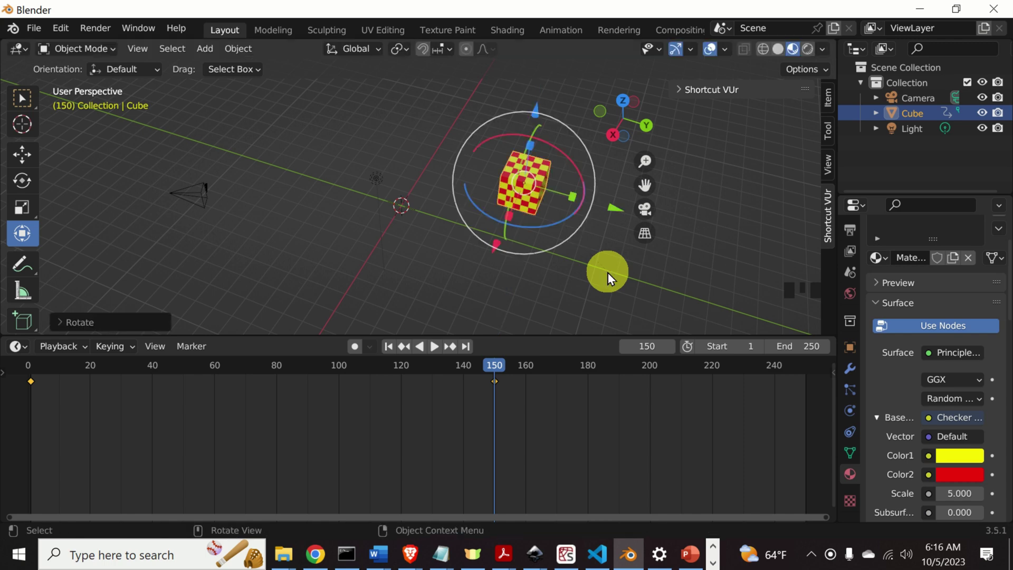
key("i")
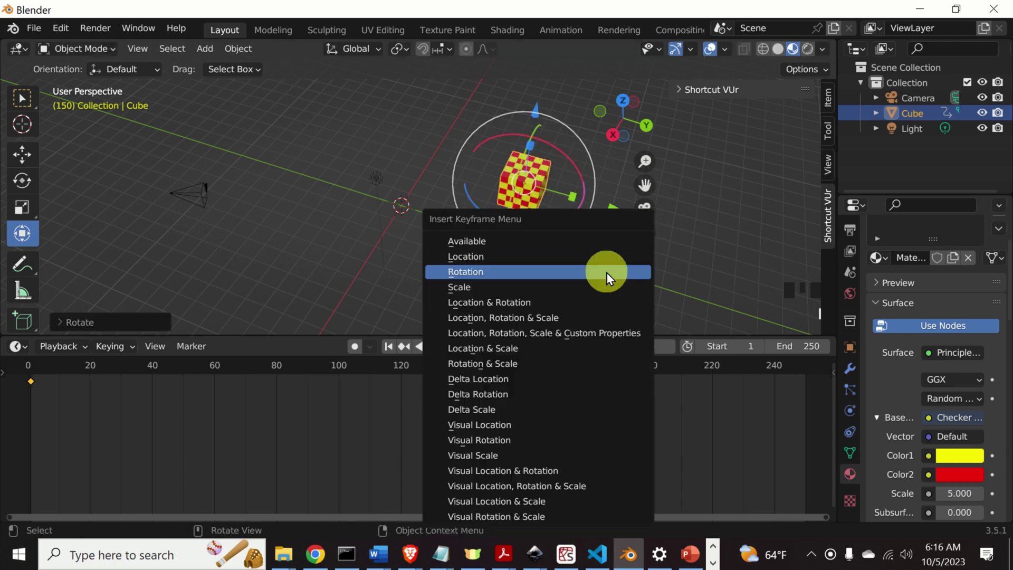
left_click(565, 271)
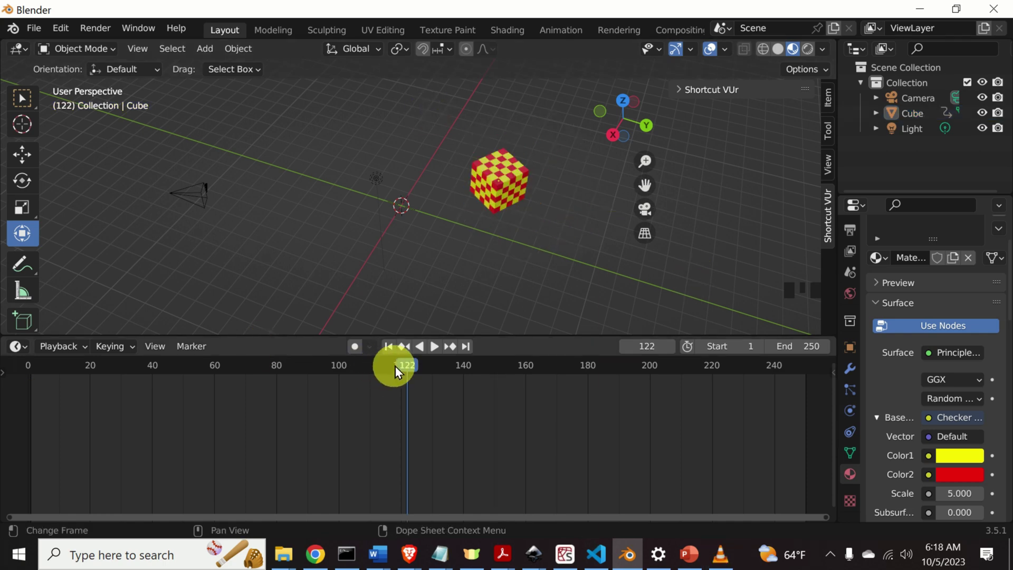
Step: Select the cube at frame 150 and set the animation's end frame to 300
left_click(406, 364)
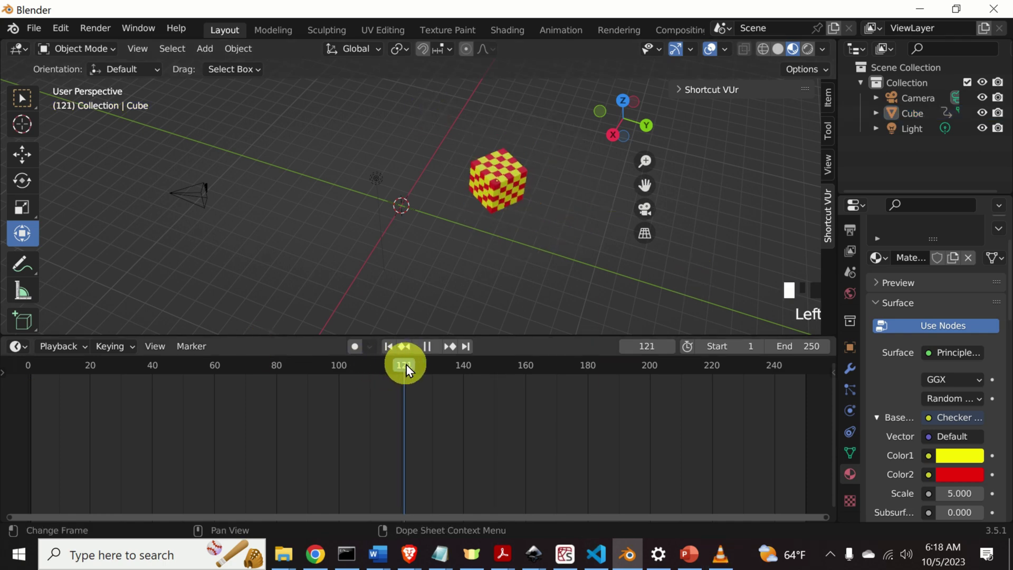
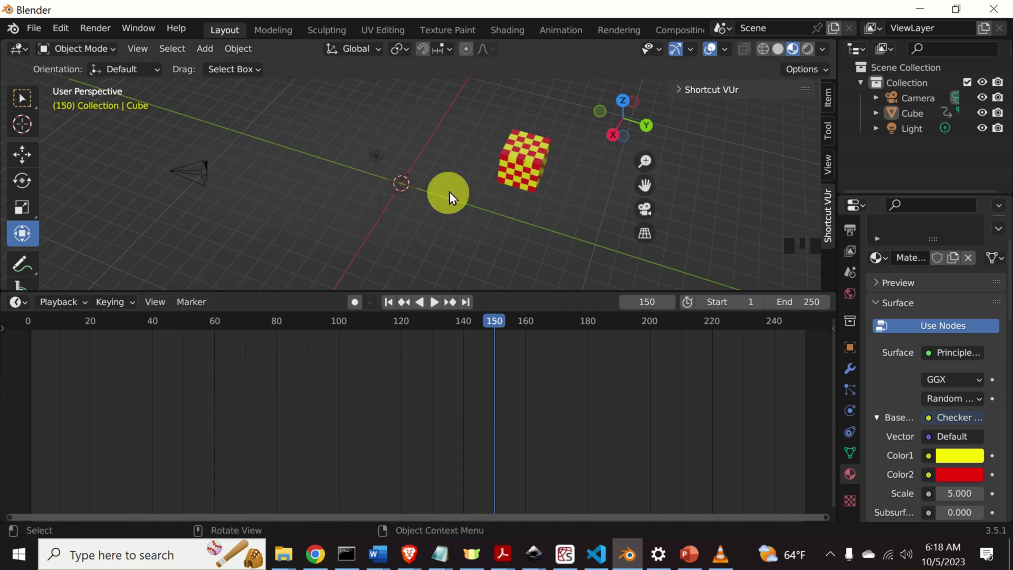
left_click(532, 161)
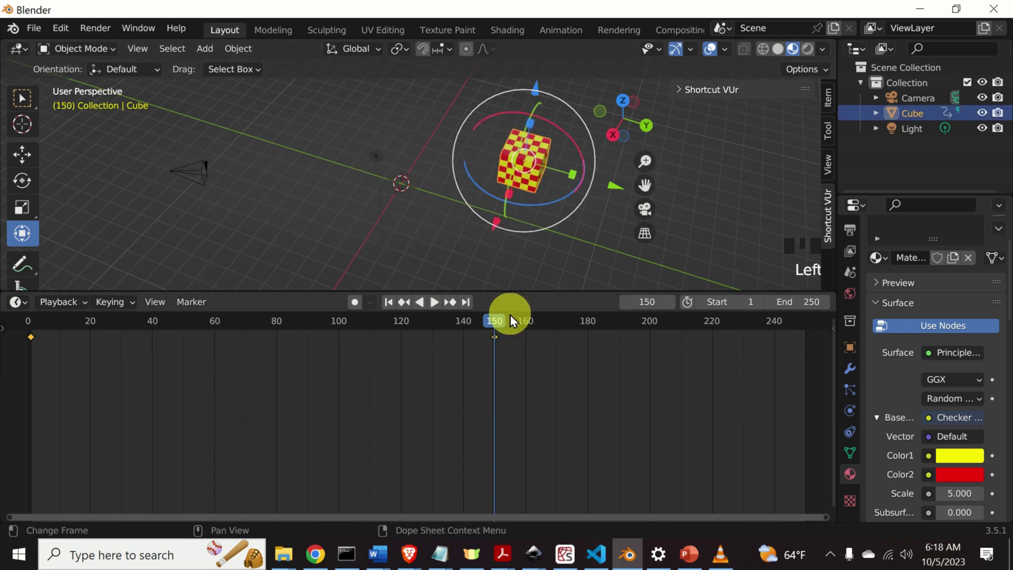
left_click_drag(572, 515, 731, 523)
left_click(668, 275)
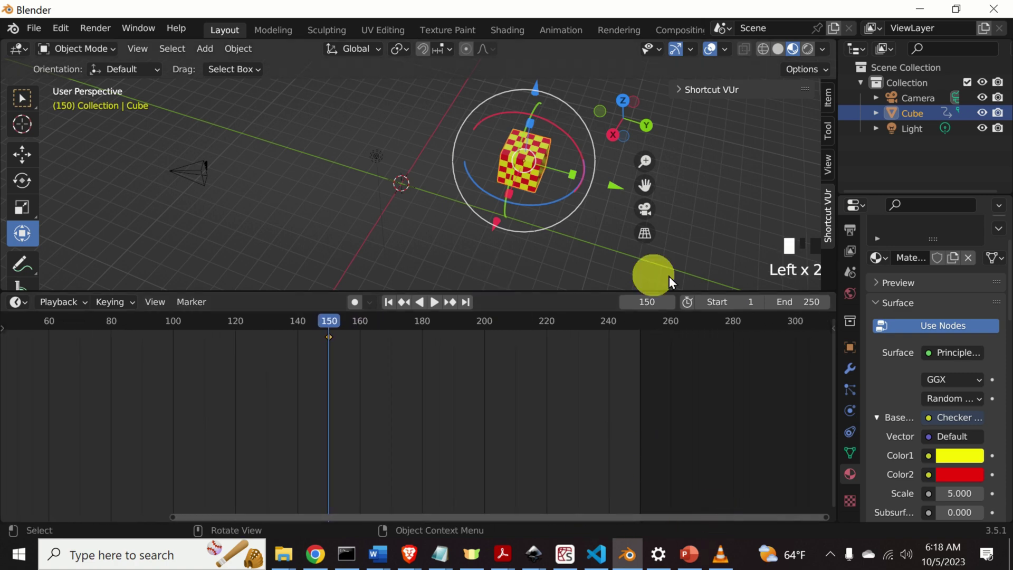
left_click(809, 302)
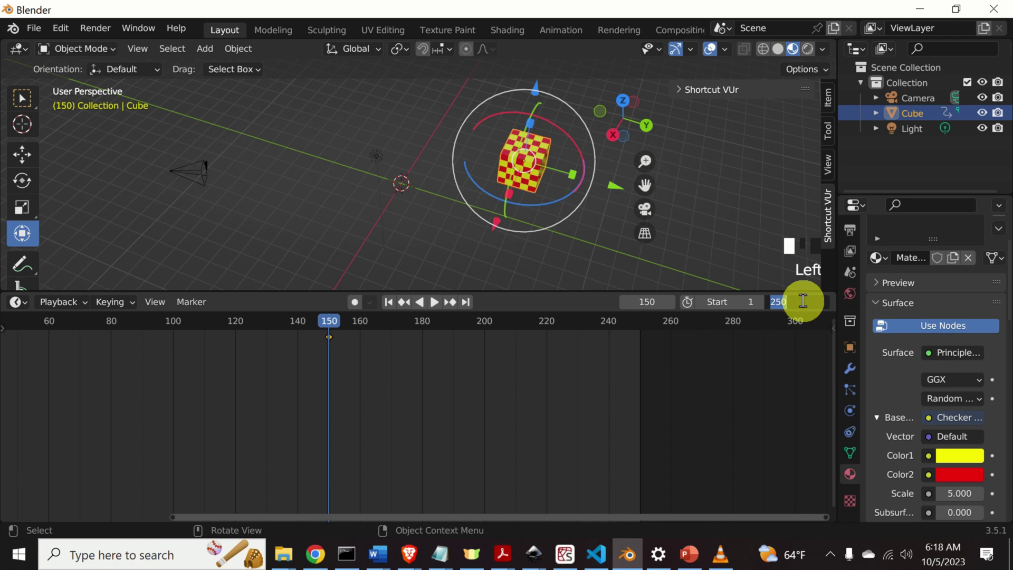
key("Return")
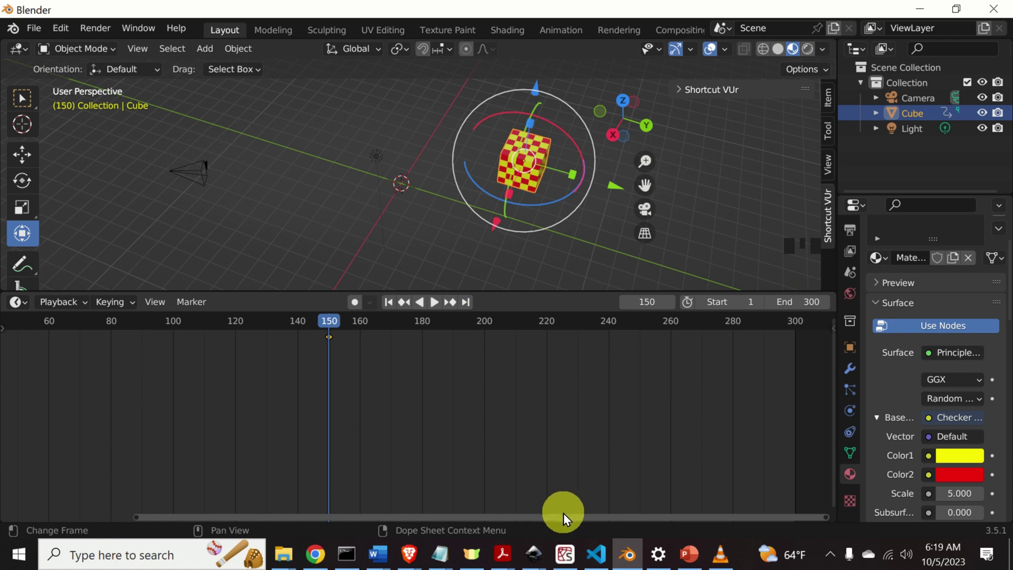
Step: Copy the cube's frame 1 keyframe to frame 300 and enlarge the 3D viewport by reducing the timeline's height
left_click_drag(565, 516, 574, 515)
left_click_drag(311, 319, 331, 323)
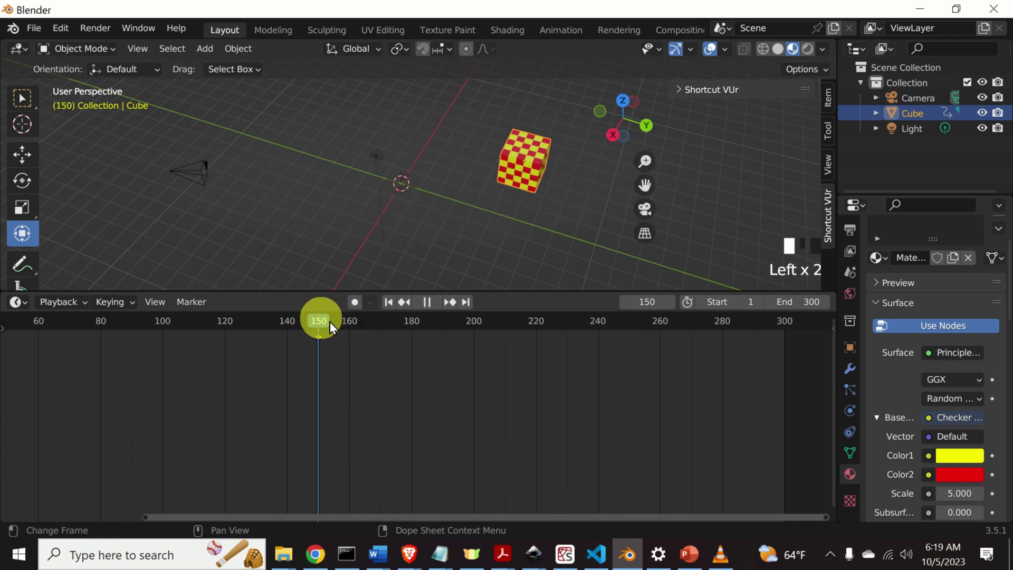
left_click_drag(783, 358, 787, 359)
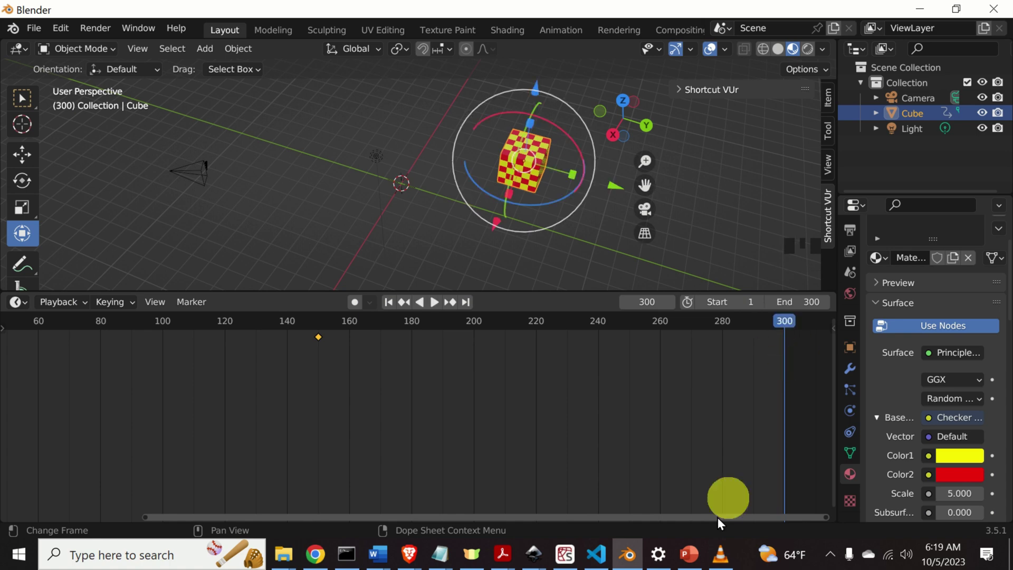
left_click_drag(628, 514, 309, 514)
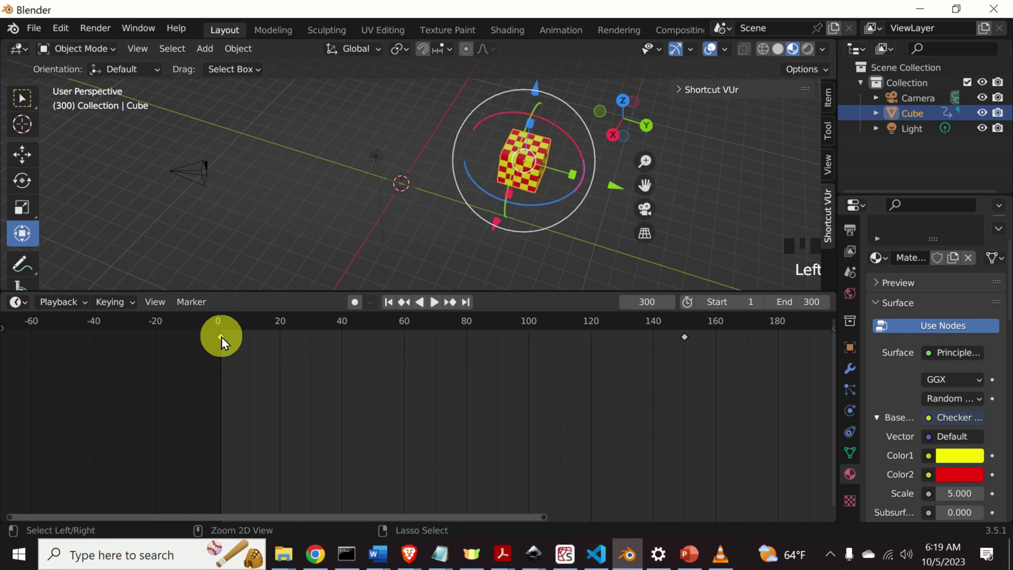
key("ctrl+c")
left_click_drag(440, 519, 747, 519)
key("ctrl+v")
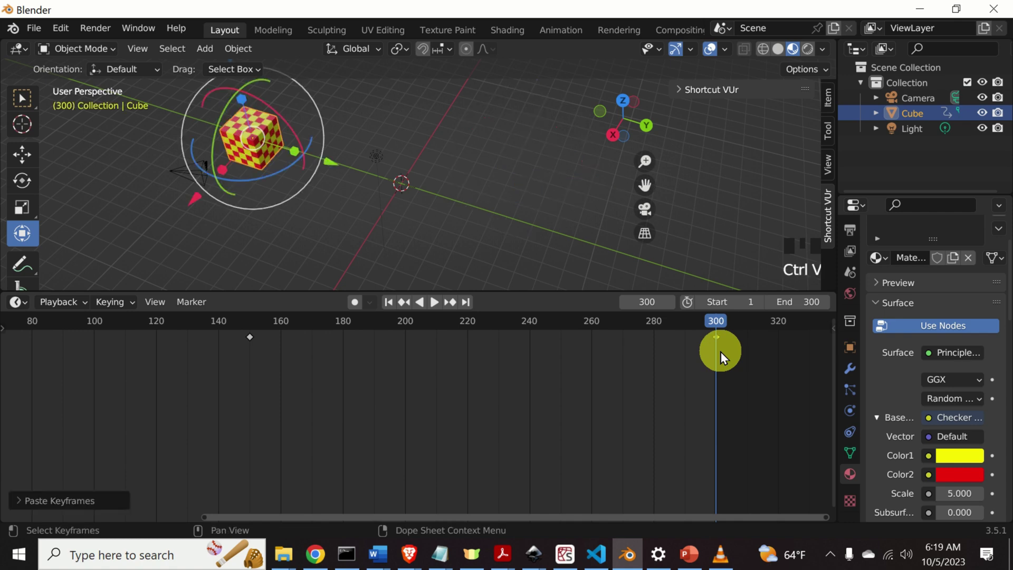
left_click_drag(531, 291, 544, 324)
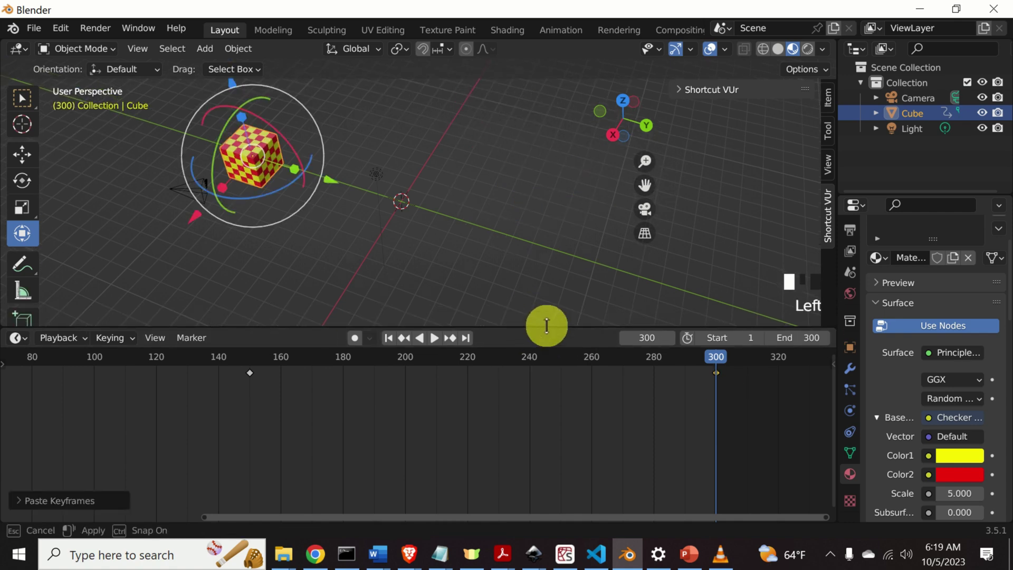
Step: Scrub the timeline from frame 300 back to frame 1 and play the cube's animation
left_click_drag(422, 518, 221, 515)
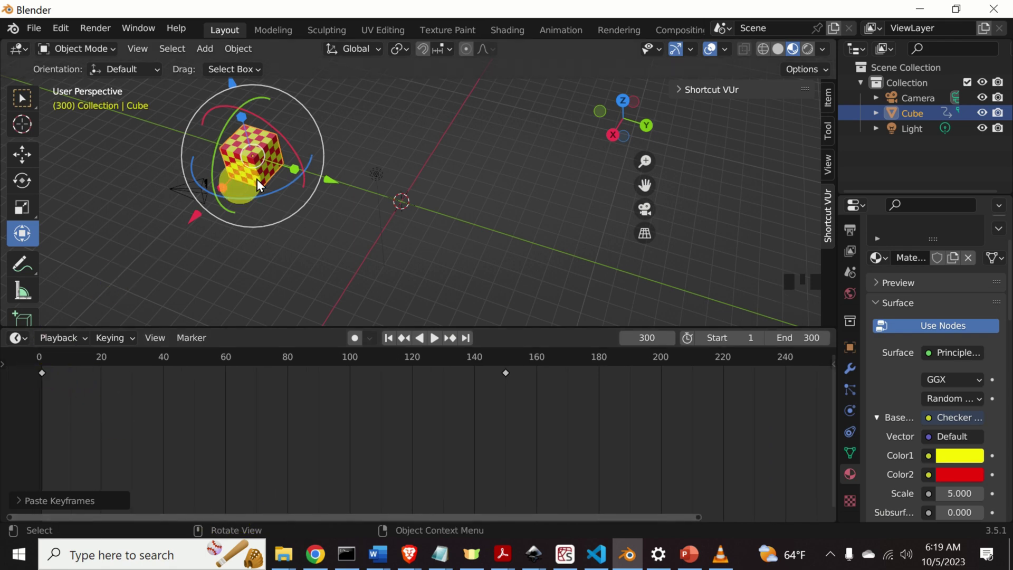
left_click_drag(408, 516, 661, 403)
left_click_drag(674, 511, 639, 515)
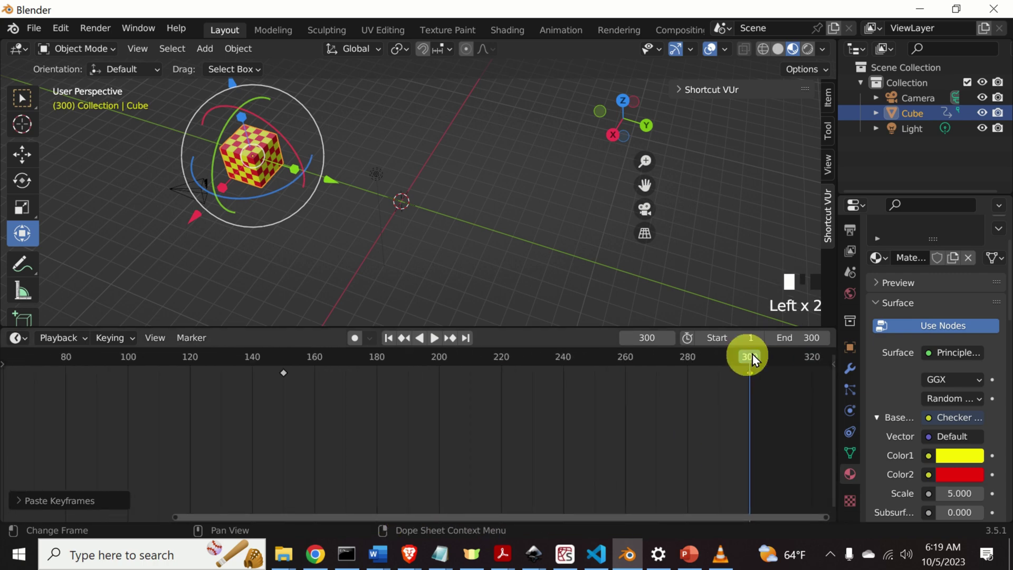
left_click_drag(750, 358, 11, 357)
left_click_drag(242, 517, 39, 509)
left_click_drag(260, 357, 77, 361)
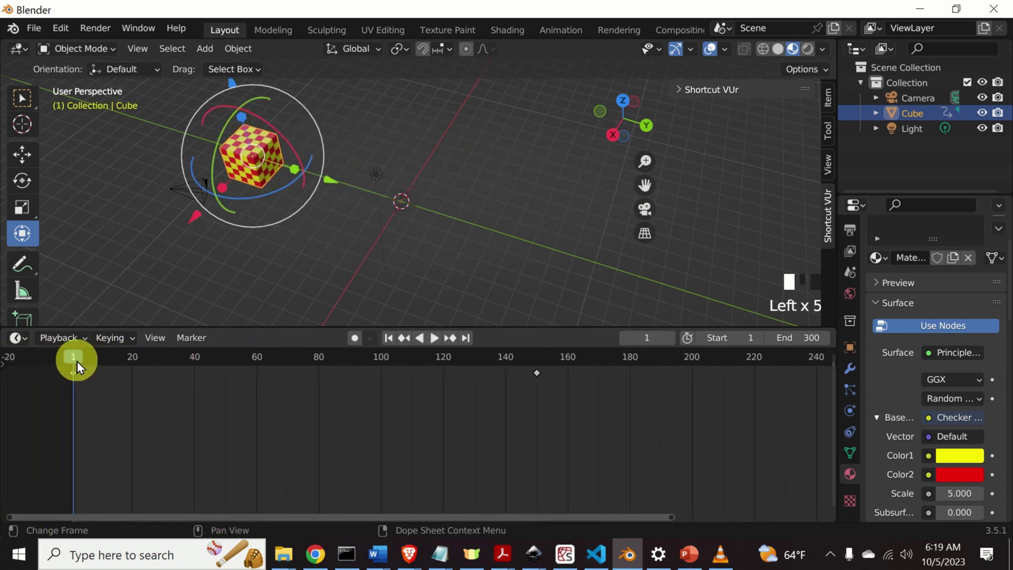
key("space")
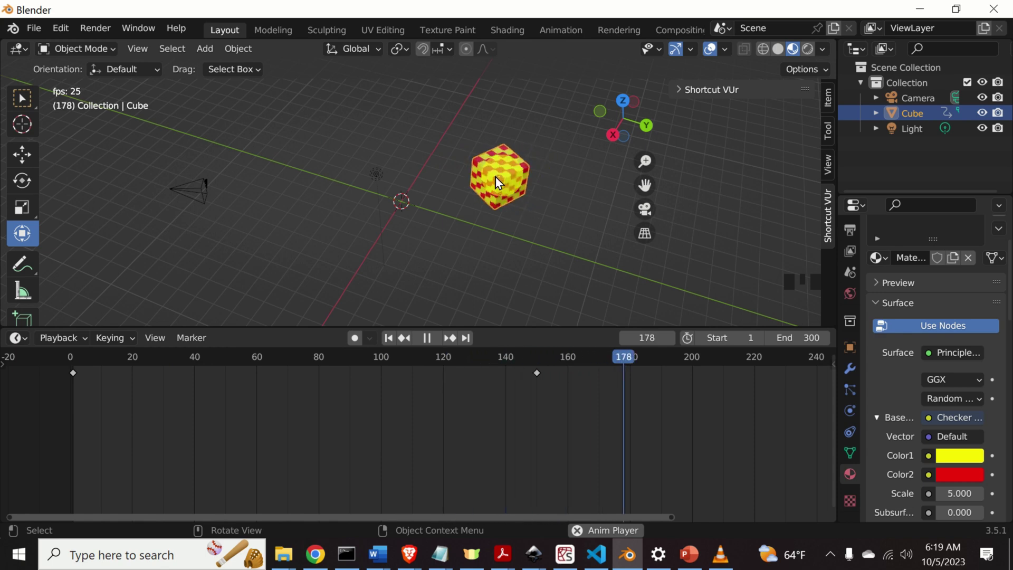
left_click(181, 206)
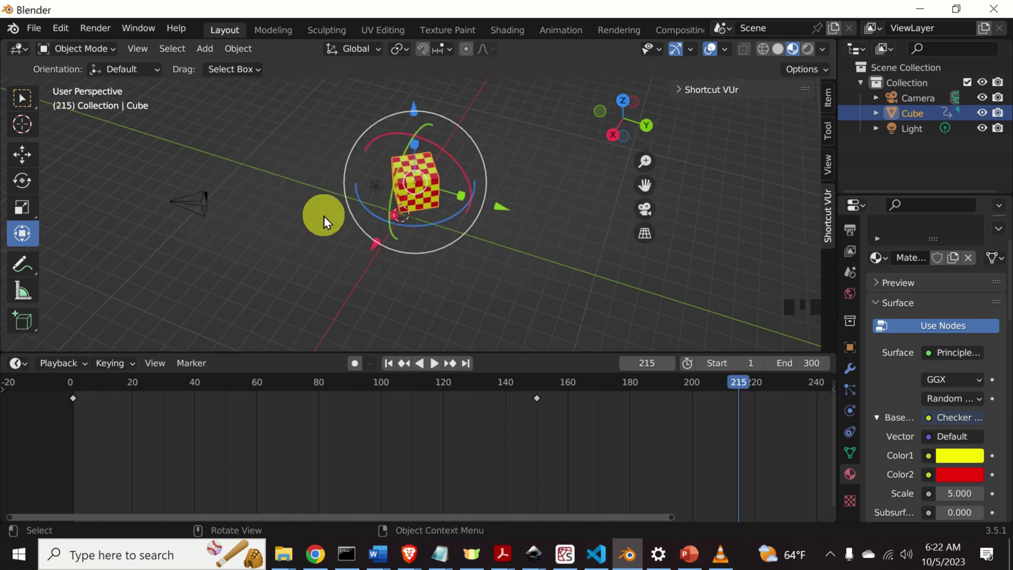
Step: Switch the timeline area to the Graph Editor to display the cube's animation curves
left_click(25, 365)
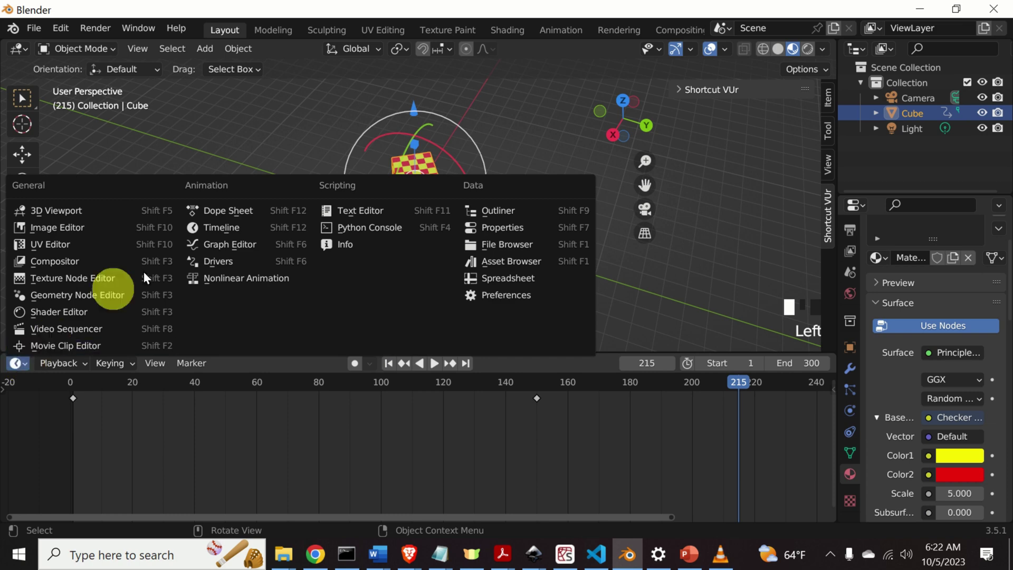
left_click(247, 245)
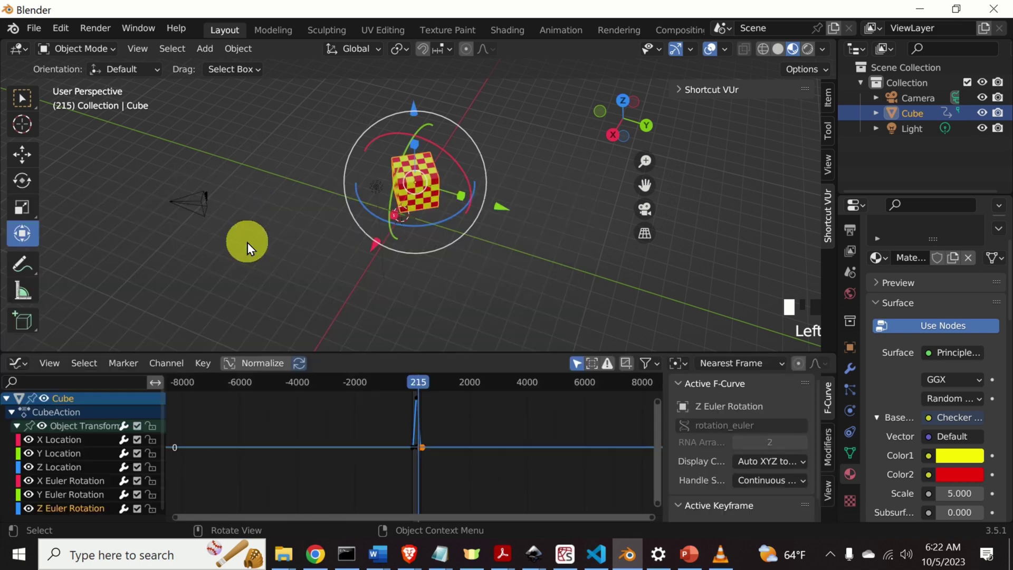
scroll(425, 425, "up", 2)
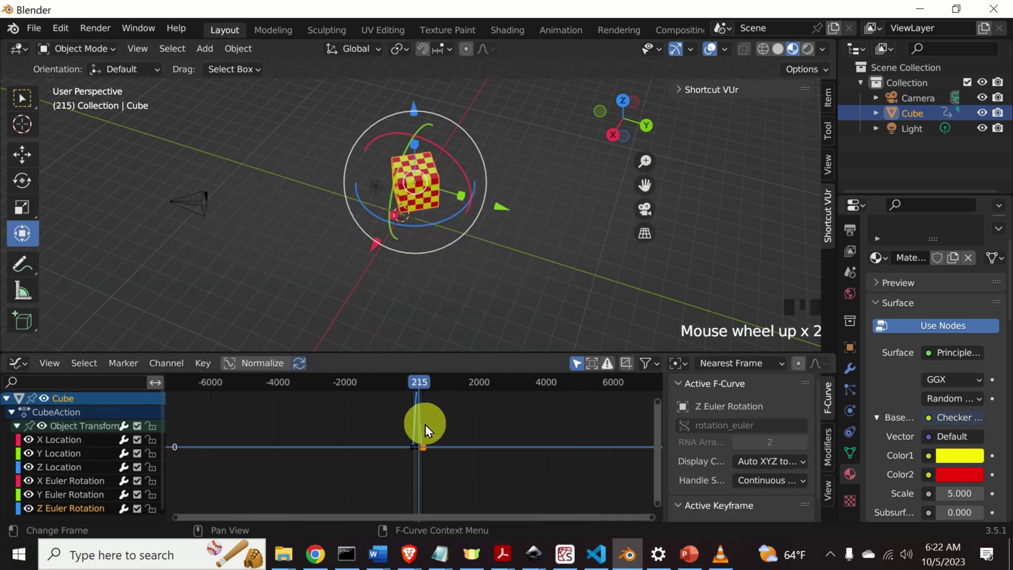
scroll(445, 404, "down", 3)
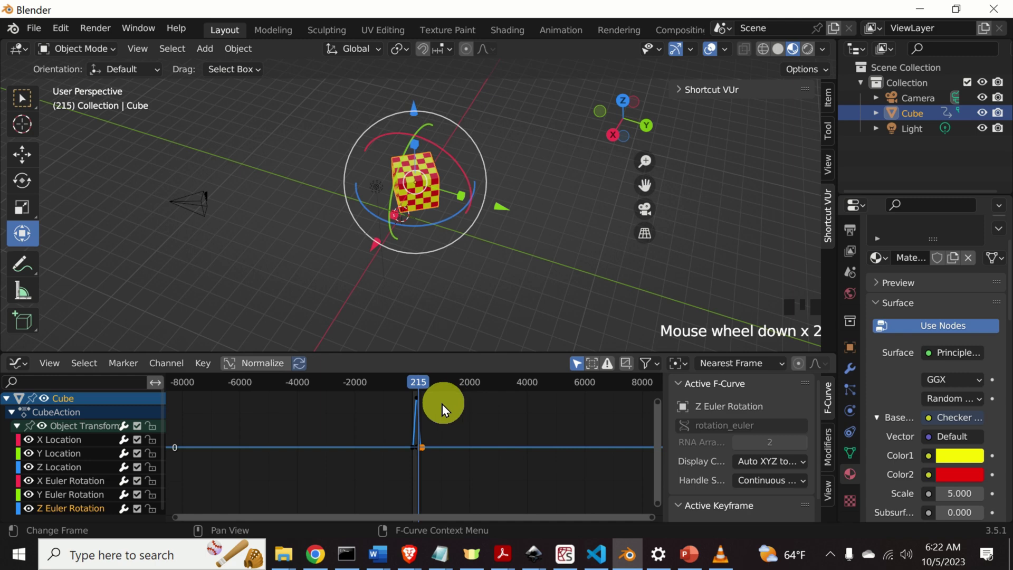
Step: Collapse the Object Transforms channel group and examine the cube's curves over the animated frame range
left_click(16, 426)
scroll(423, 443, "up", 3)
scroll(436, 441, "down", 5)
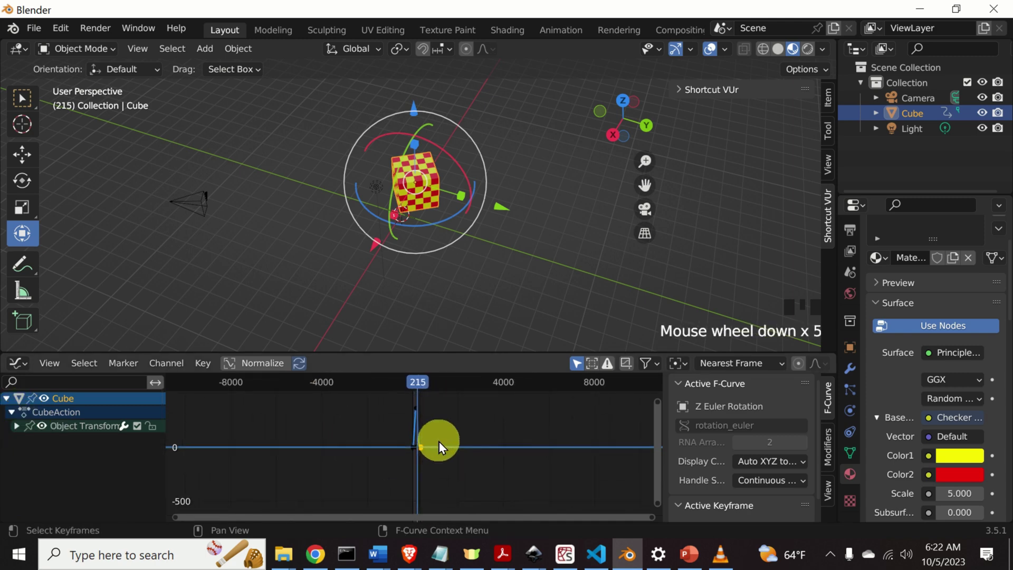
scroll(413, 417, "up", 2)
scroll(437, 421, "up", 5)
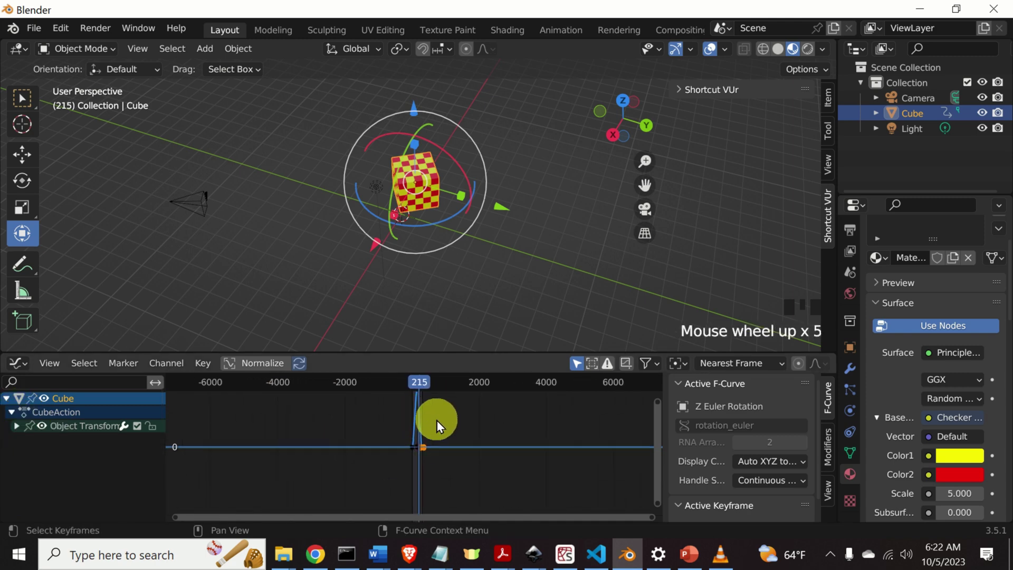
middle_click_drag(441, 421, 359, 491)
scroll(417, 426, "up", 11)
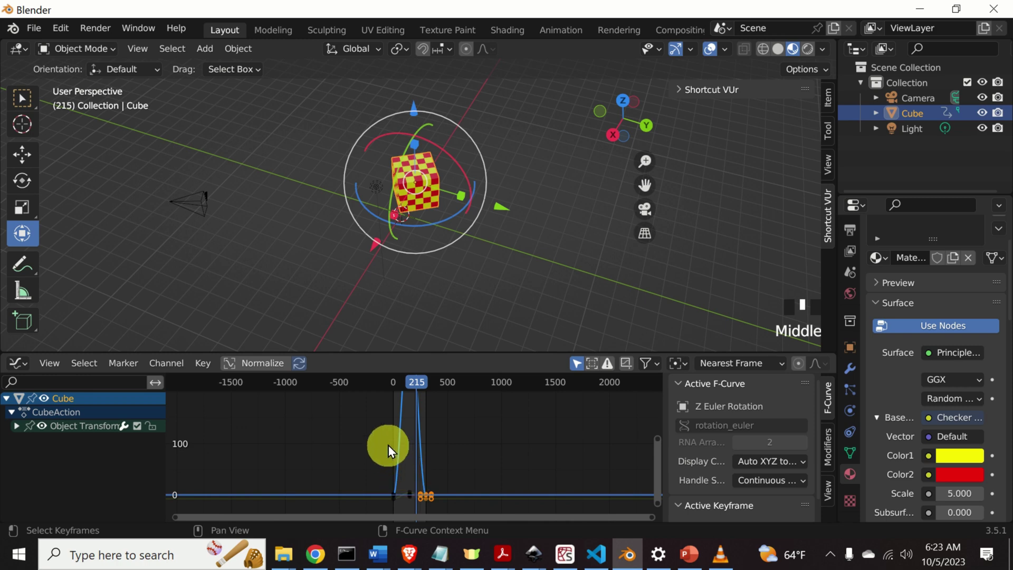
scroll(391, 431, "down", 7)
middle_click_drag(401, 397, 387, 433)
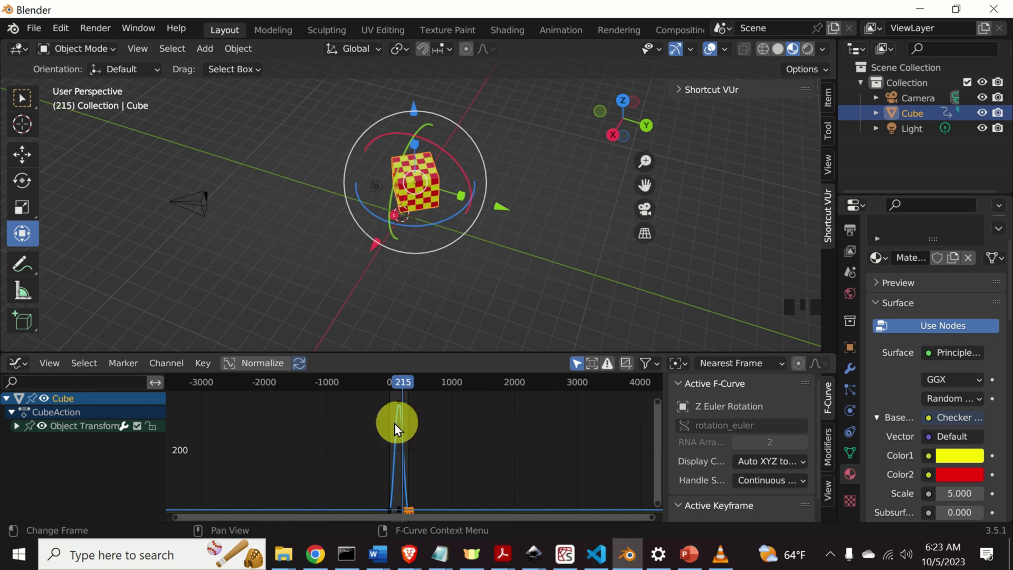
Step: Expand the Object Transforms channels and examine the cube's X Location curve up close
left_click(13, 425)
scroll(87, 447, "down", 1)
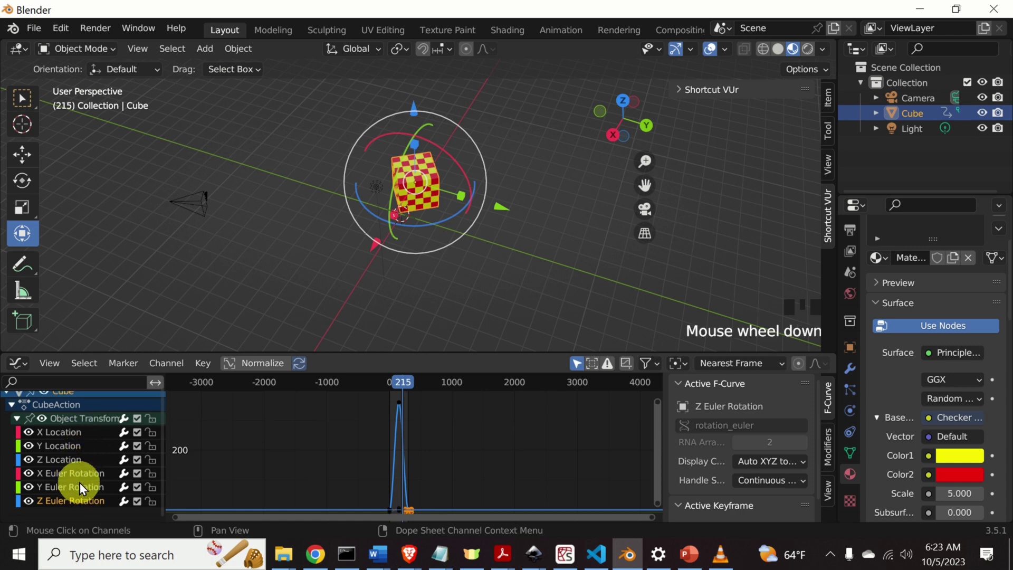
left_click(72, 433)
middle_click_drag(369, 498, 457, 437)
scroll(394, 477, "up", 1)
scroll(394, 478, "up", 7)
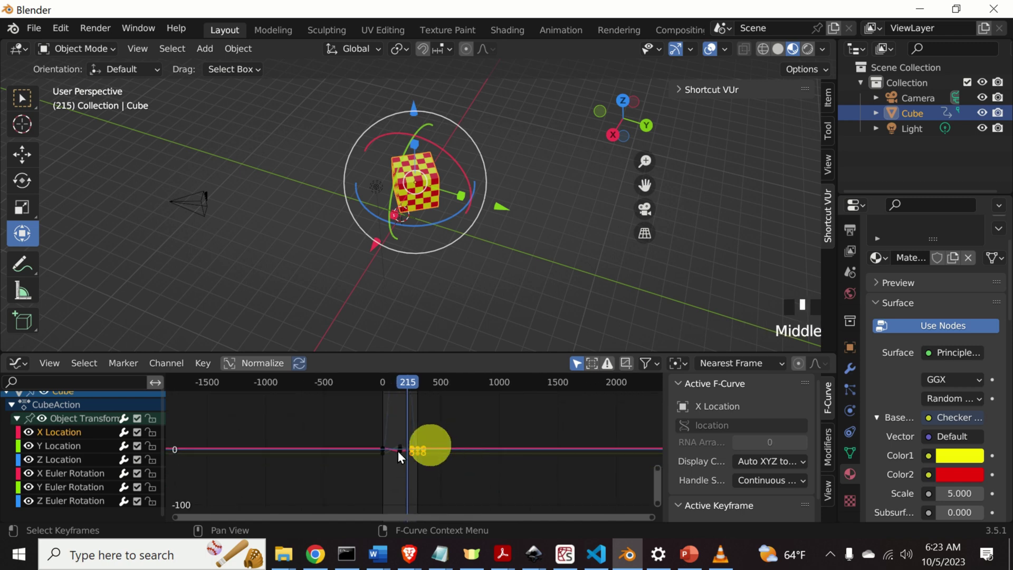
scroll(390, 450, "up", 14)
scroll(370, 452, "up", 10)
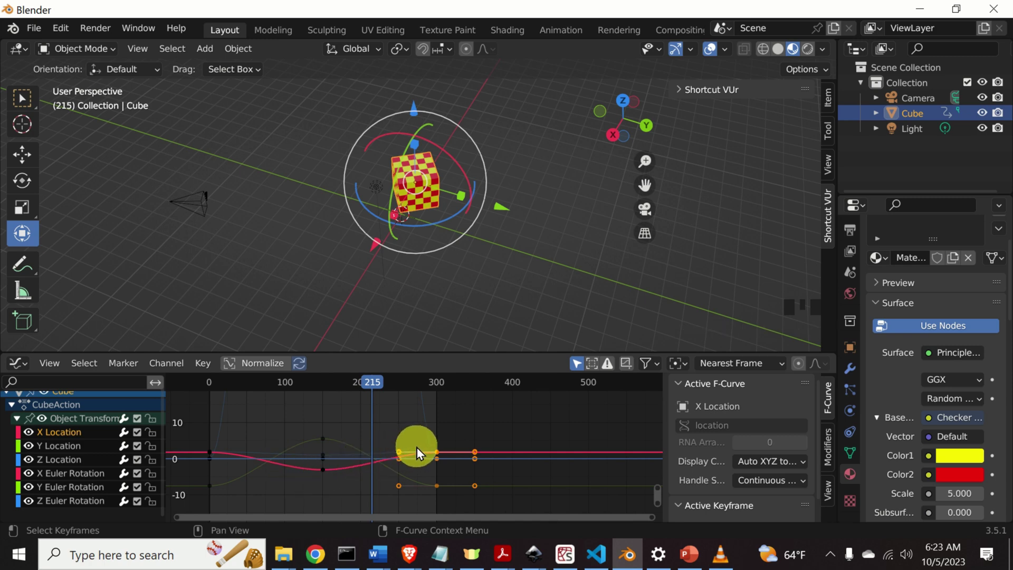
Step: Examine the cube's Y Location and Z Location curves, scrubbing the animation to frame 125
left_click(75, 446)
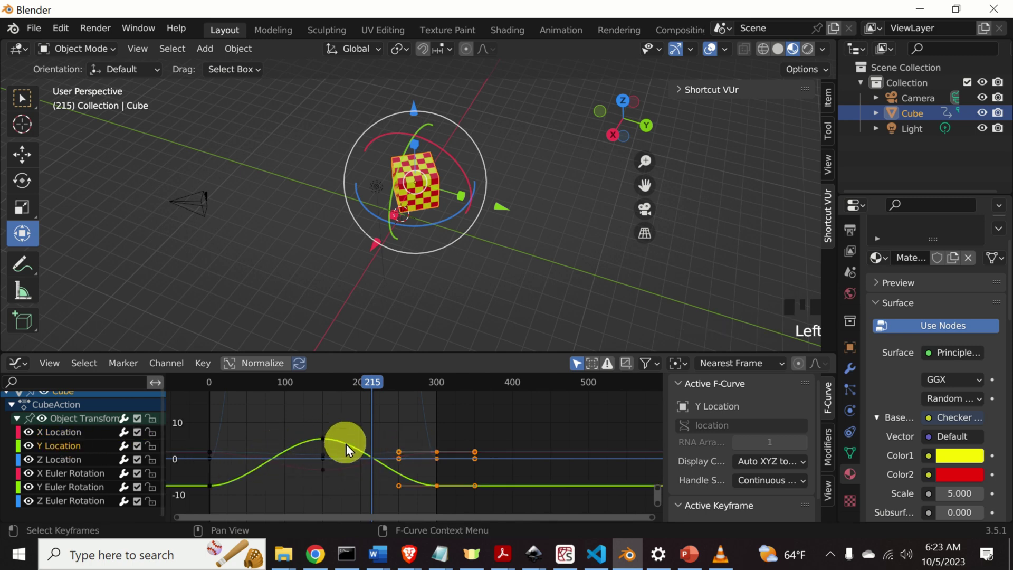
left_click_drag(386, 404, 304, 390)
left_click(77, 459)
scroll(321, 422, "down", 11)
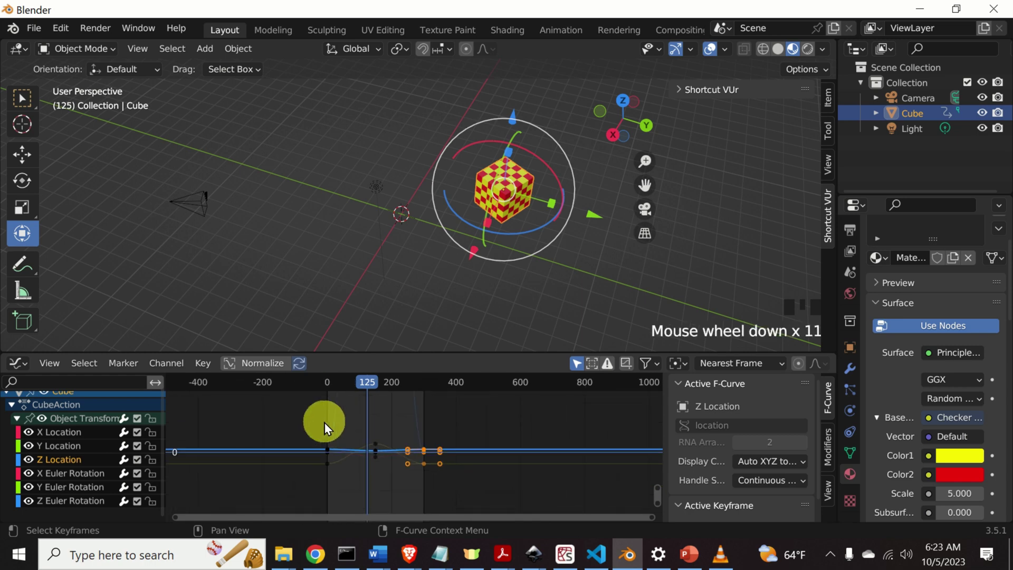
scroll(294, 437, "up", 7)
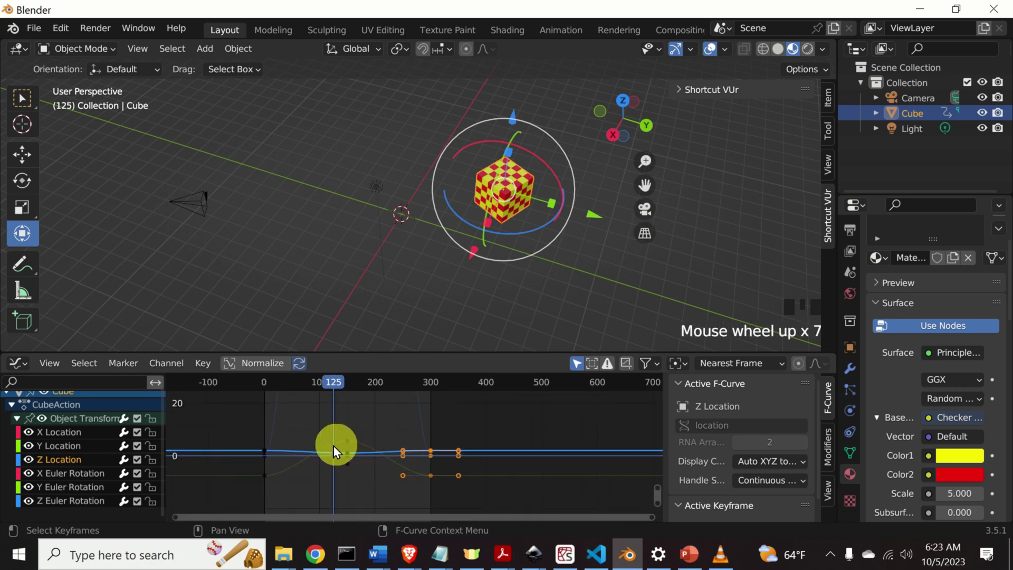
Step: Examine the Z Euler Rotation curve up to its peak, scrubbing the animation to frame 159
left_click(85, 501)
scroll(314, 447, "down", 16)
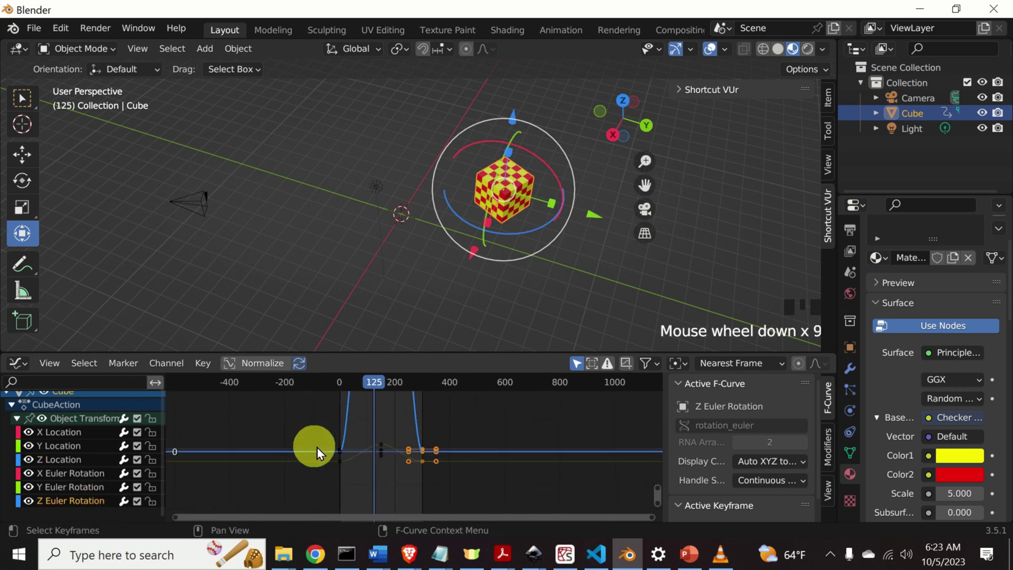
middle_click_drag(392, 436, 370, 428)
scroll(387, 438, "down", 12)
scroll(370, 428, "up", 3)
scroll(368, 429, "down", 4)
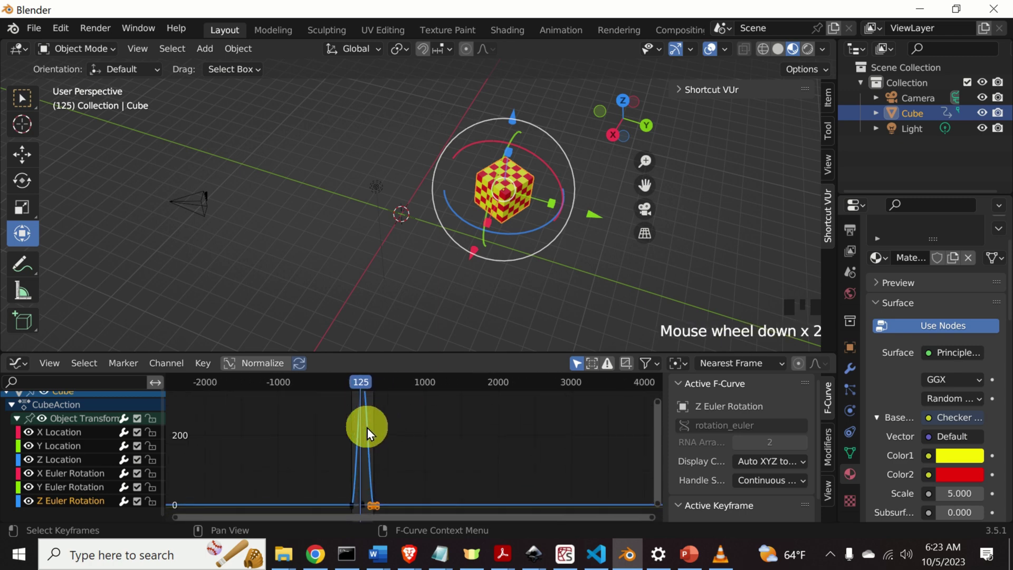
left_click_drag(368, 384, 376, 417)
scroll(376, 418, "up", 6)
middle_click_drag(378, 419, 425, 463)
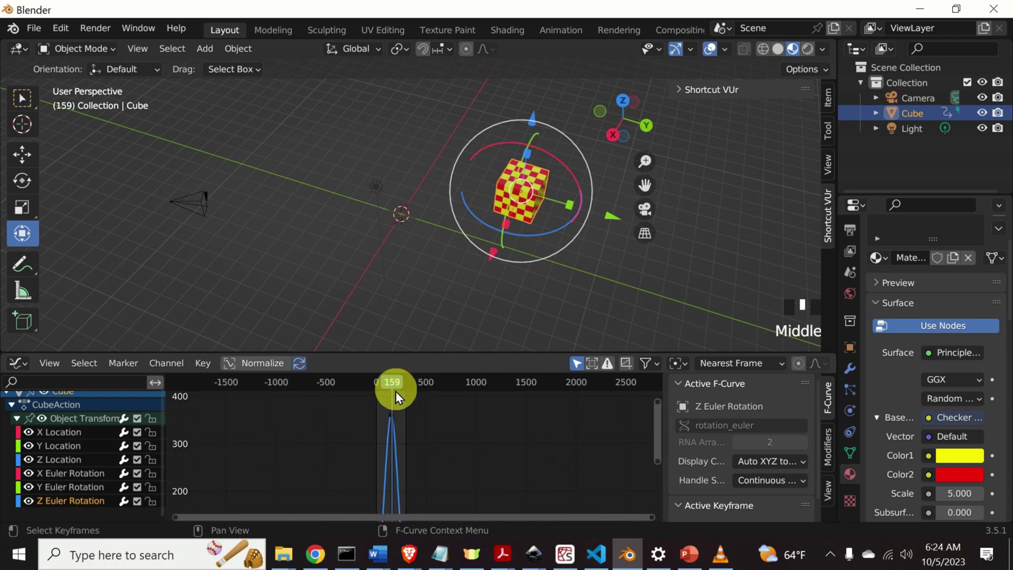
Step: Scrub to frame 234 along the Z Euler Rotation curve, play the animation, and stop it
left_click_drag(392, 385, 400, 385)
scroll(441, 455, "down", 7)
middle_click_drag(440, 452, 447, 392)
scroll(431, 428, "up", 6)
scroll(437, 433, "down", 13)
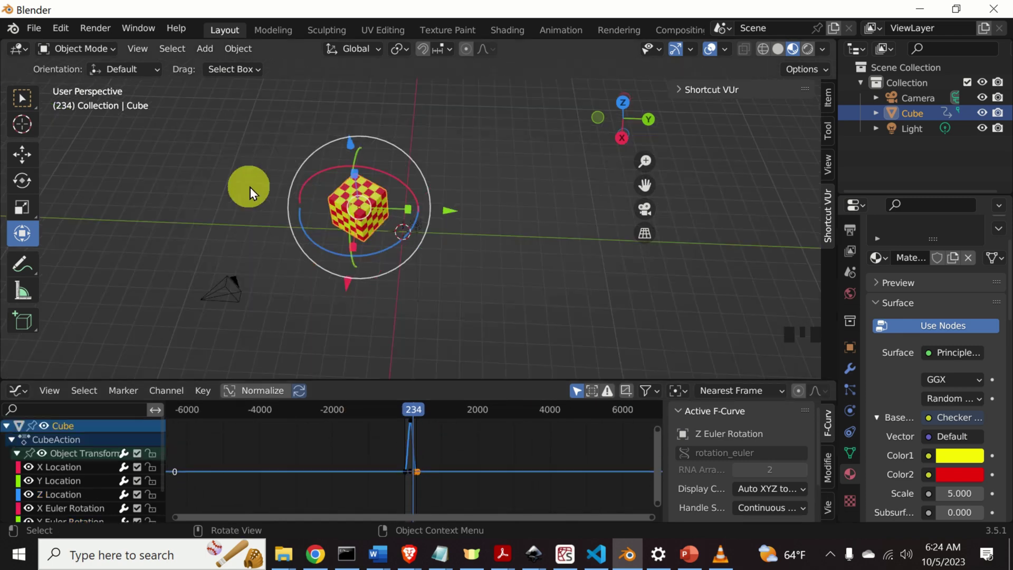
key("space")
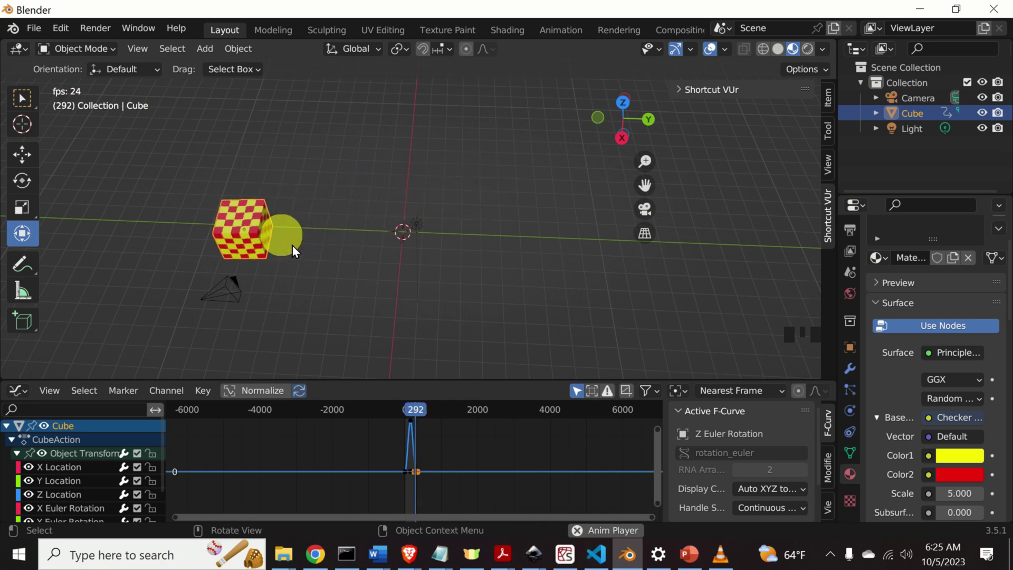
key("space")
Step: Select all of the cube's keyframes in the Graph Editor and set their interpolation mode to Linear
scroll(414, 465, "up", 2)
scroll(414, 465, "up", 11)
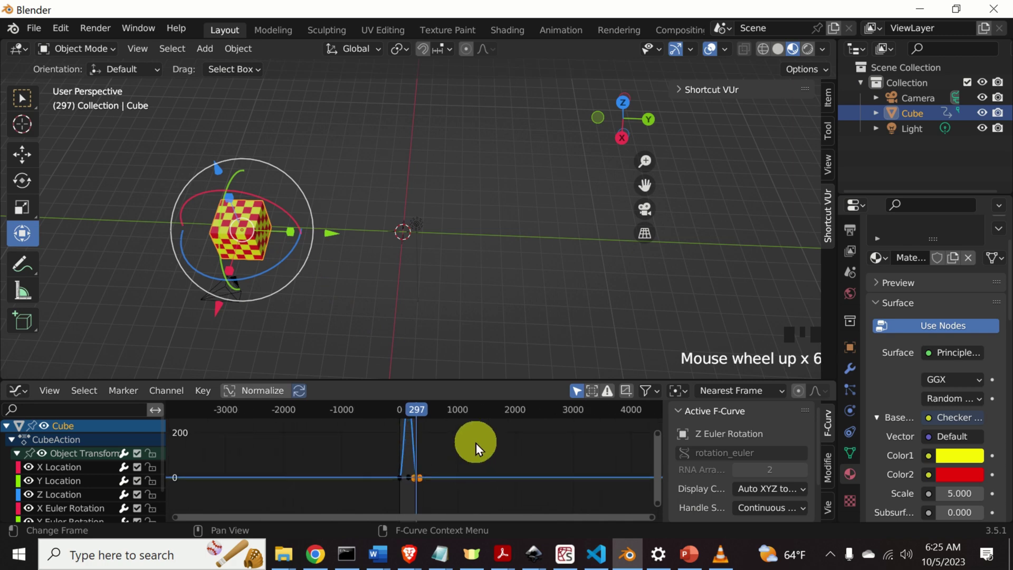
left_click(405, 451)
key("a")
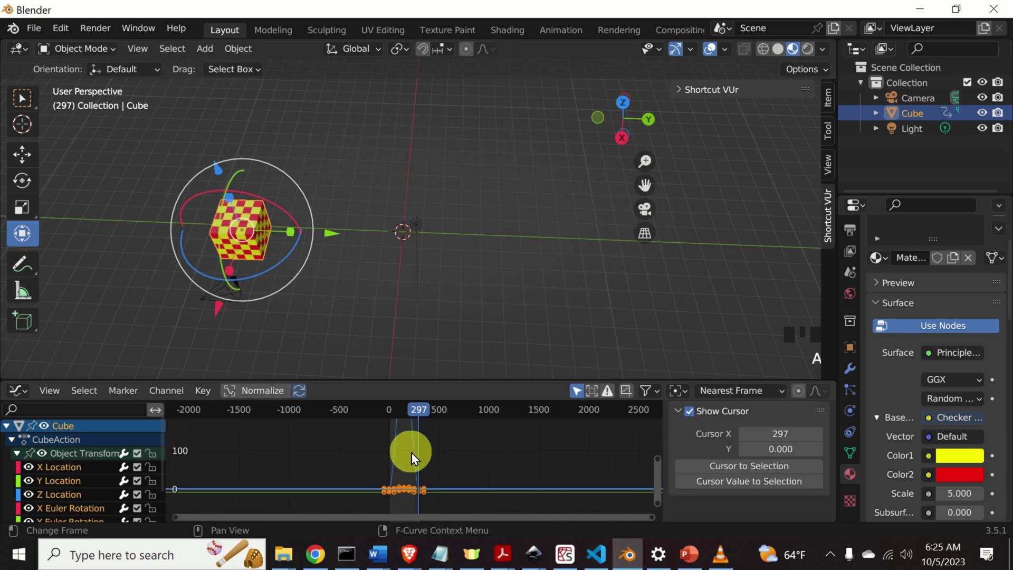
right_click(406, 455)
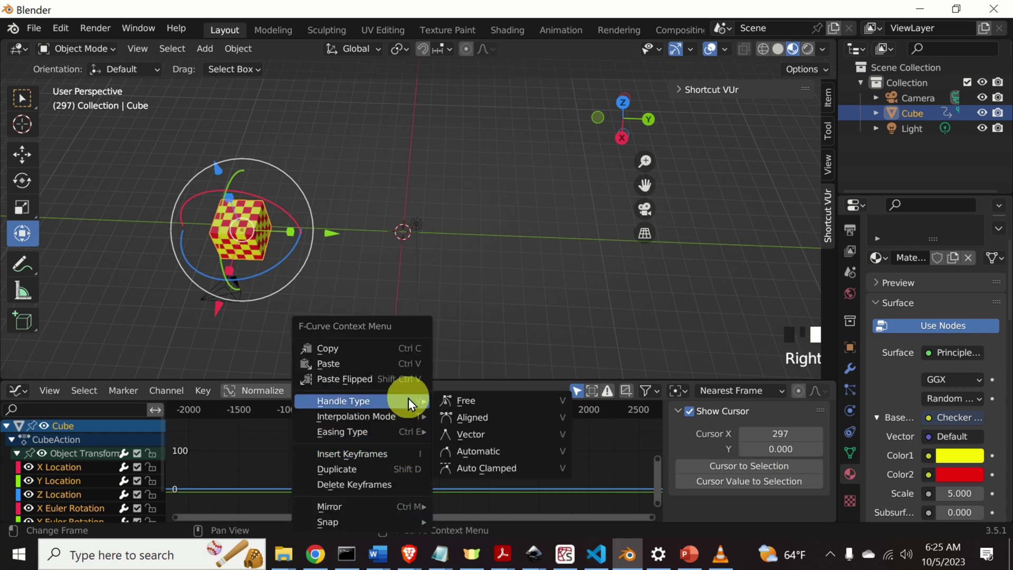
mouse_move(401, 422)
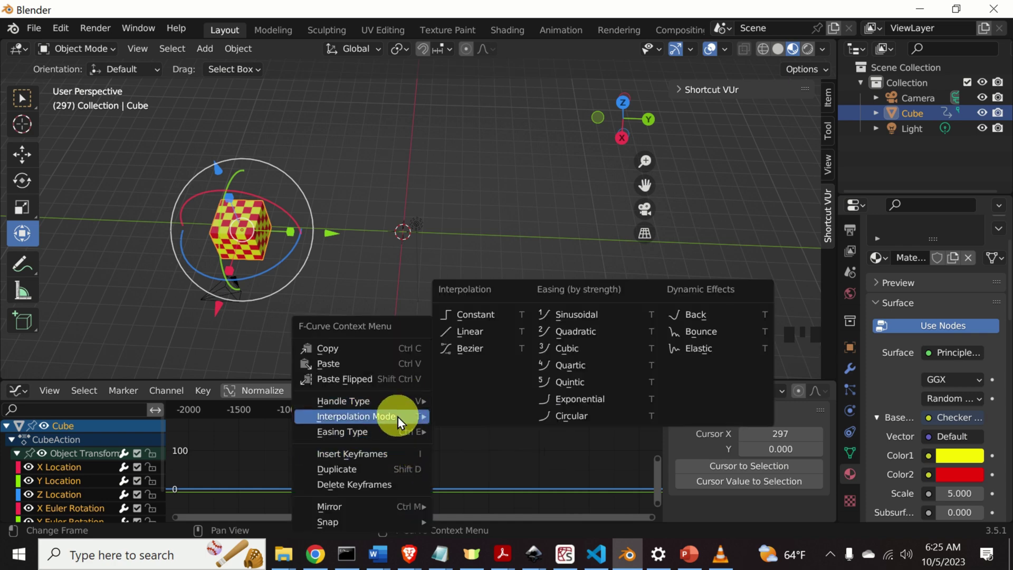
left_click(474, 335)
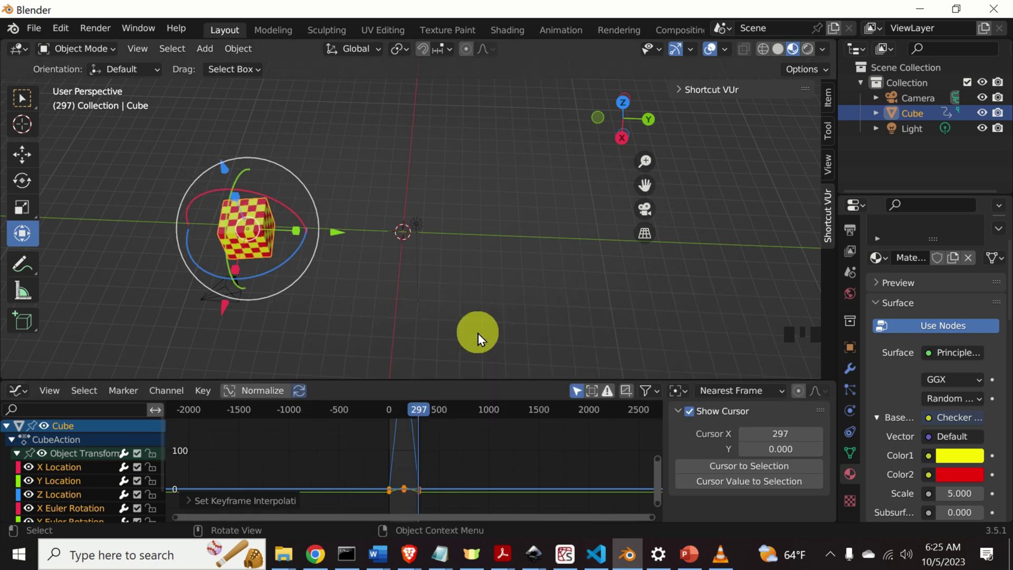
Step: Play the animation with linear interpolation and watch the cube's motion up close
key("space")
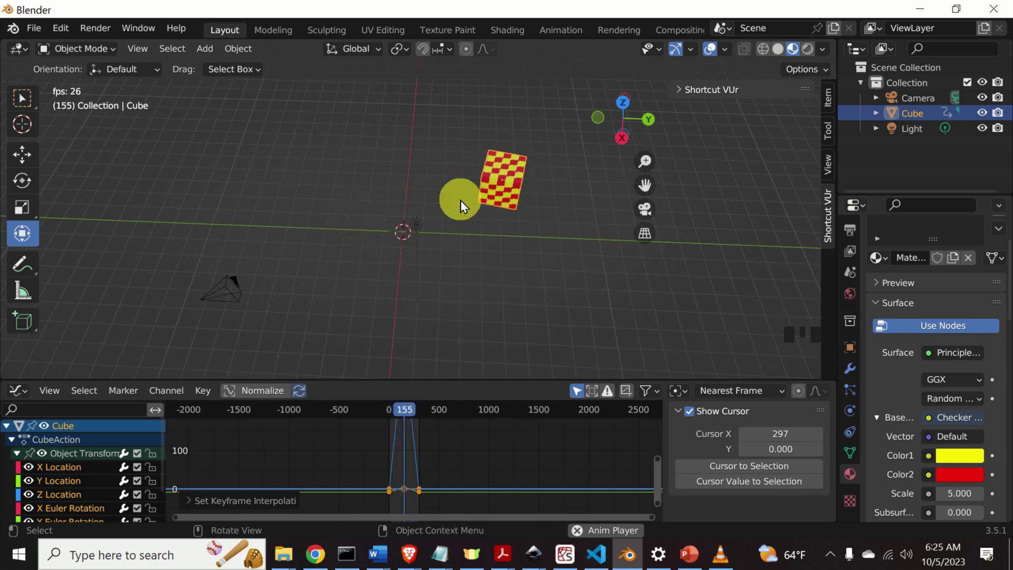
scroll(441, 188, "up", 4)
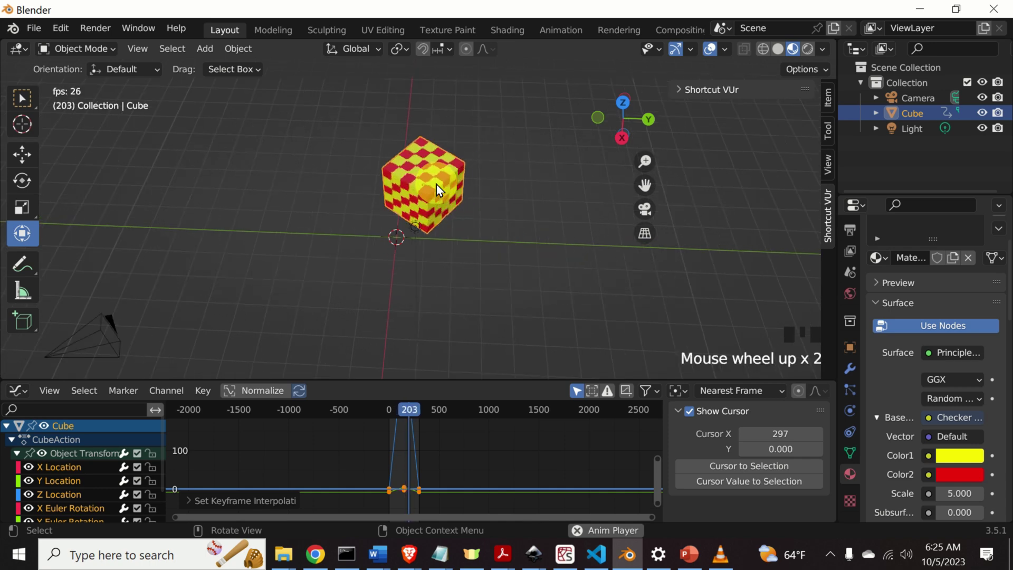
scroll(434, 185, "down", 1)
mouse_move(414, 171)
middle_mouse_down()
mouse_move(422, 186)
mouse_move(409, 155)
middle_mouse_up()
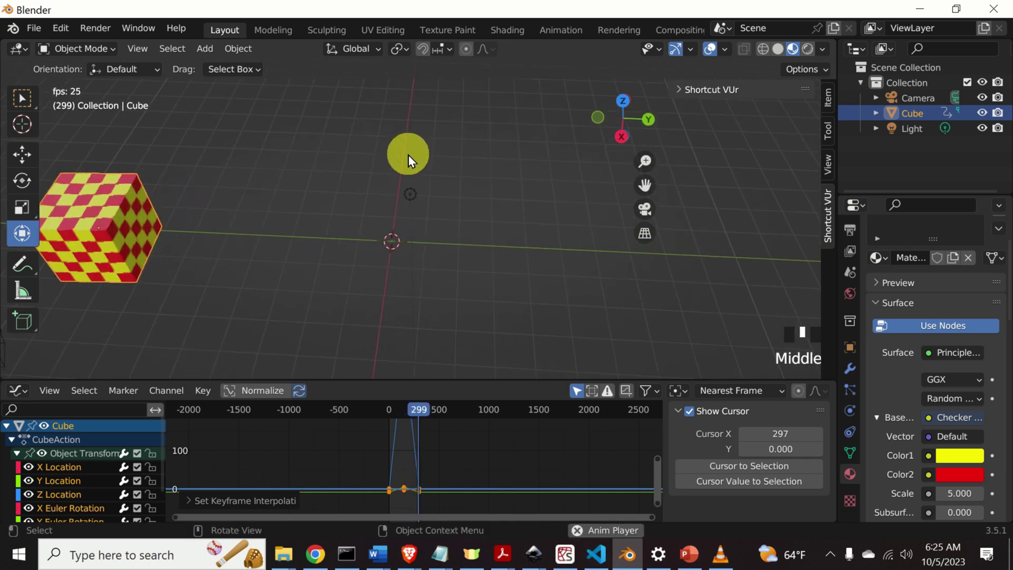